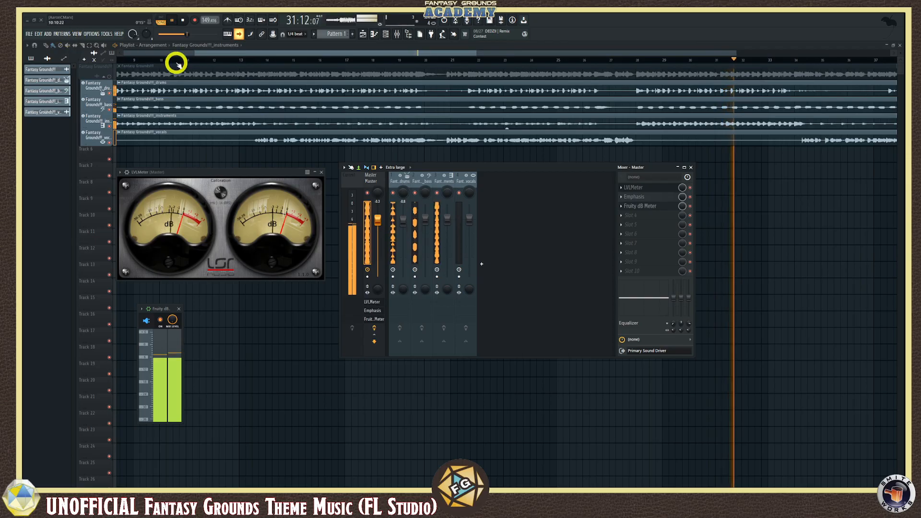
- Reposition the mixer, bring the playlist forward, and alternately solo and unsolo the vocals track during playback
drag(515, 172, 549, 189)
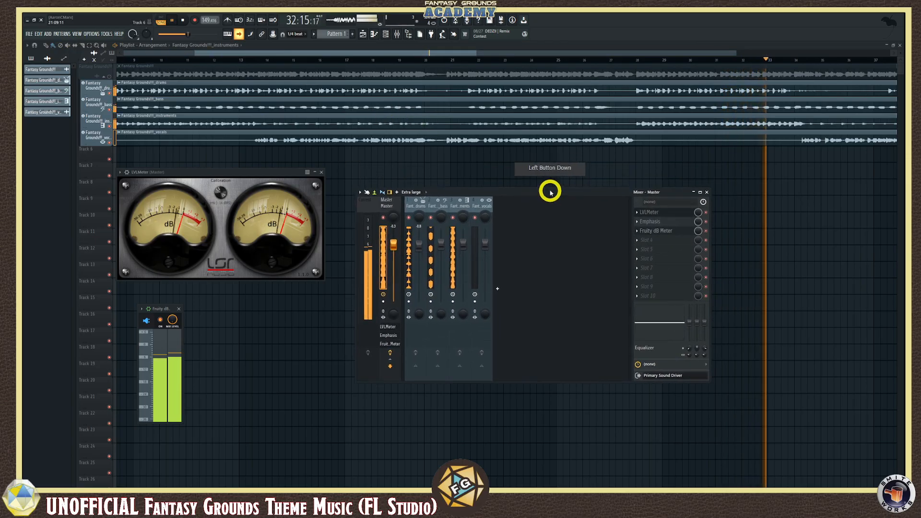
click(660, 54)
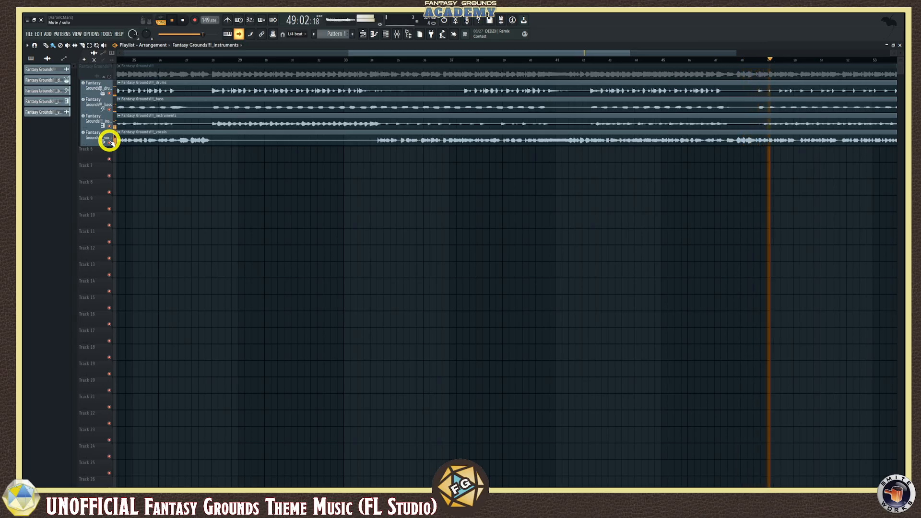
right_click(109, 141)
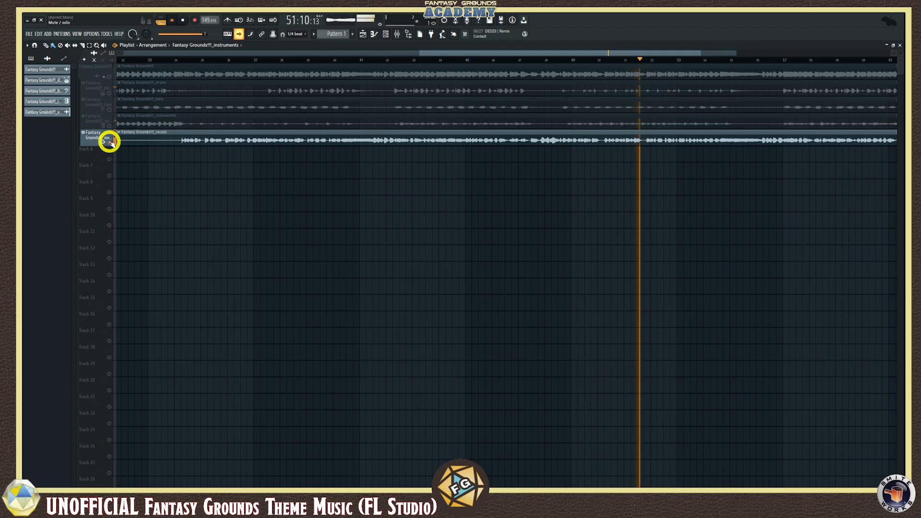
right_click(110, 141)
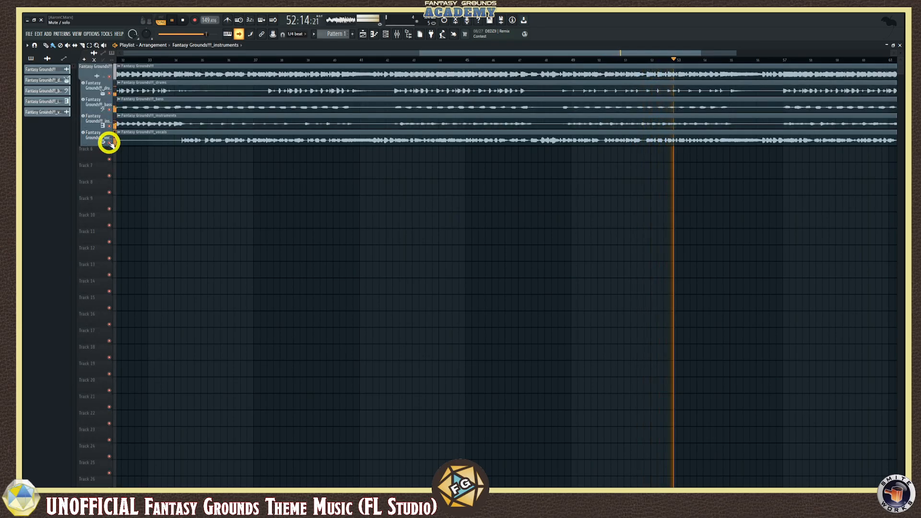
right_click(110, 141)
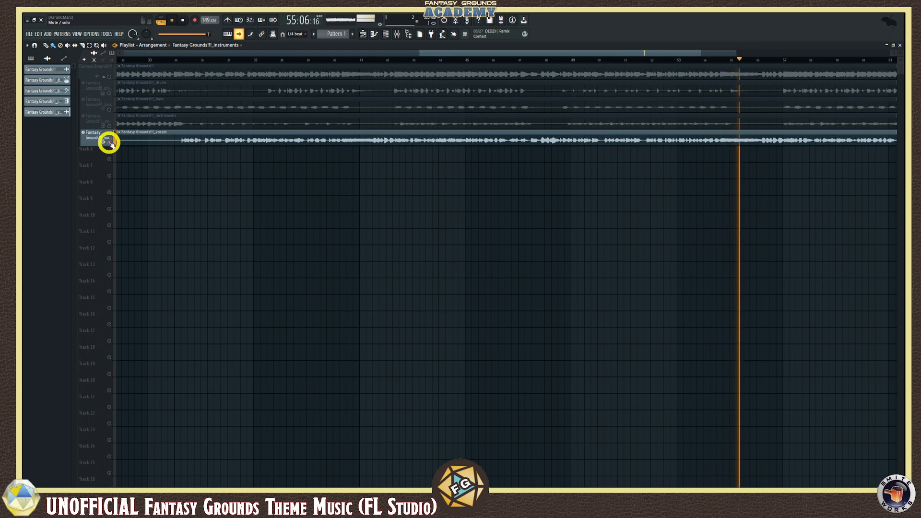
right_click(110, 141)
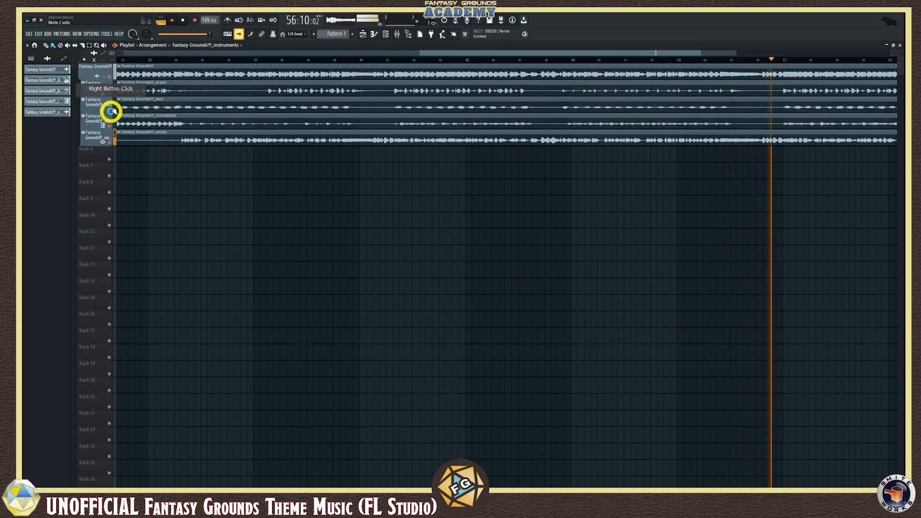
- Mute the original full-mix track above the stems and stop playback
click(108, 76)
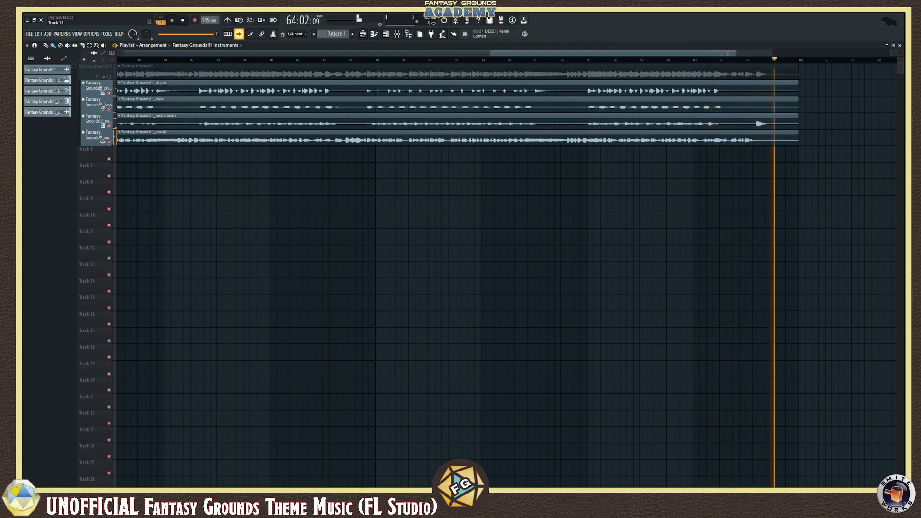
key(space)
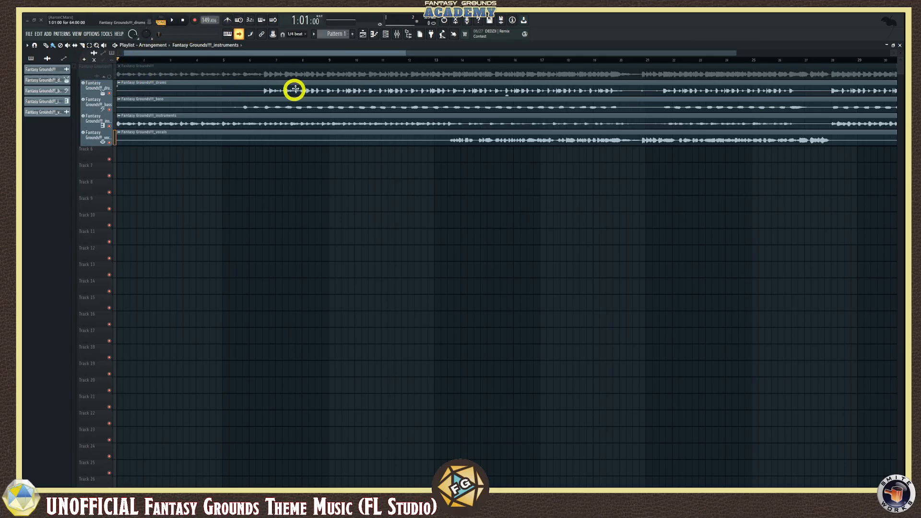
- Review the sample editing and tempo options available for the drums audio clip
click(119, 83)
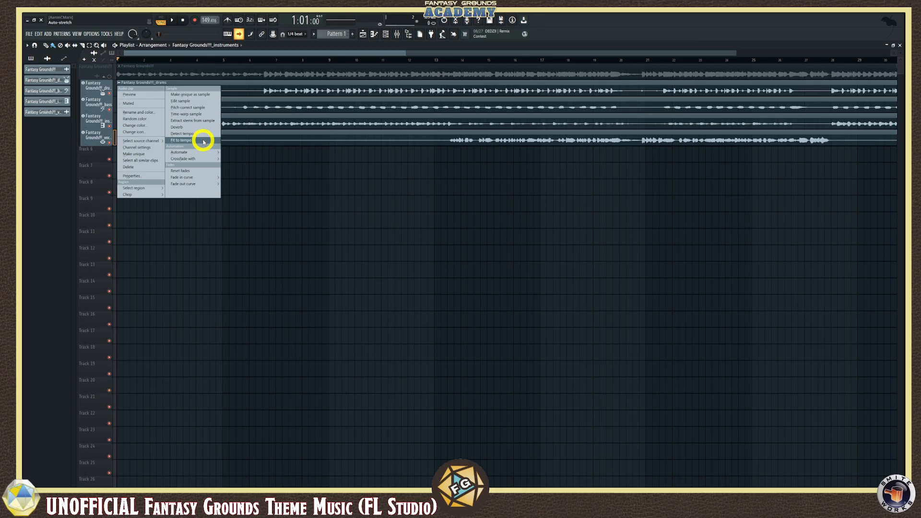
mouse_move(201, 153)
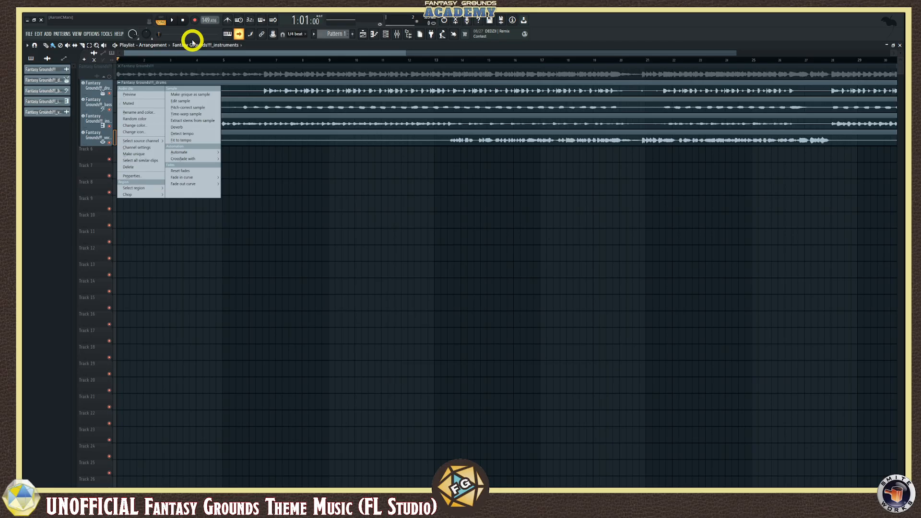
click(211, 127)
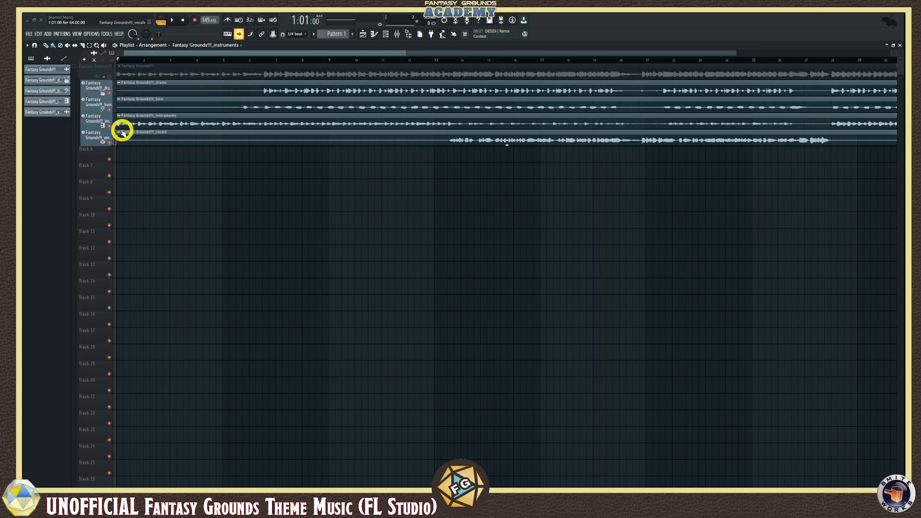
- Play the song from the start with only the instruments track soloed, and unmute the bass and drums tracks during playback
right_click(110, 125)
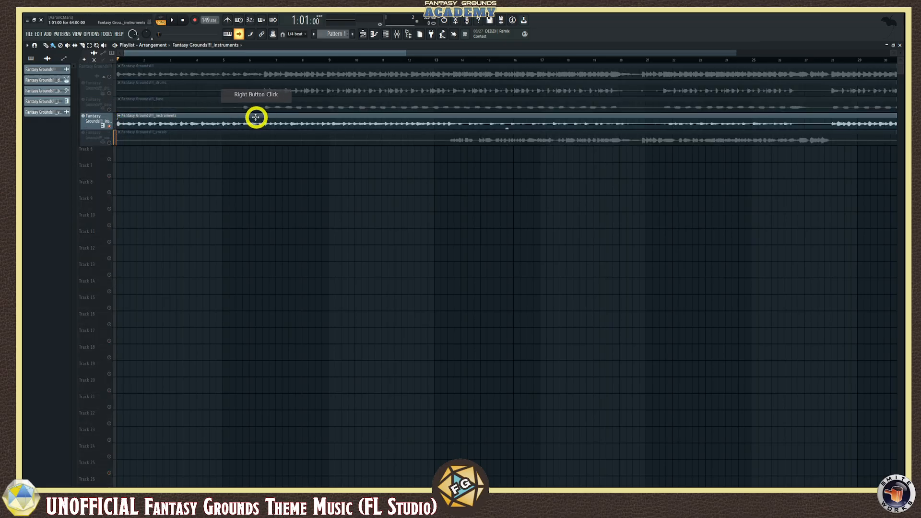
click(174, 22)
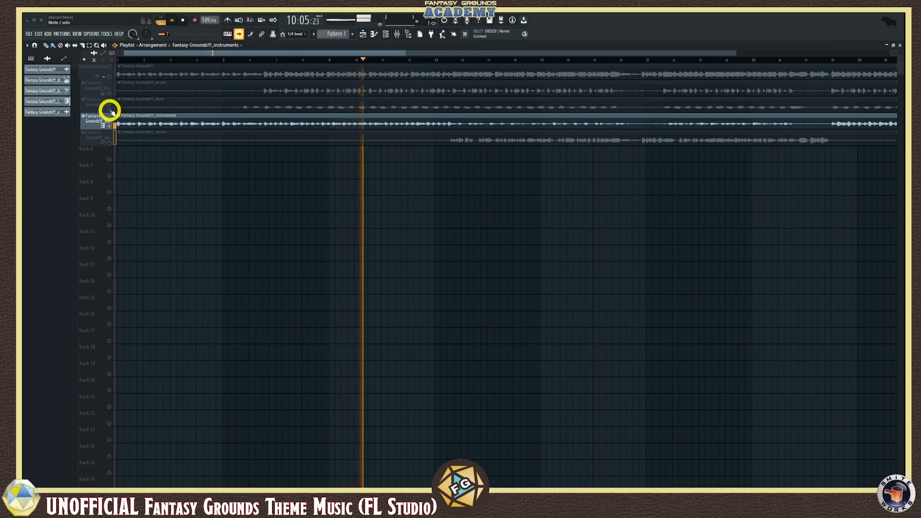
click(110, 109)
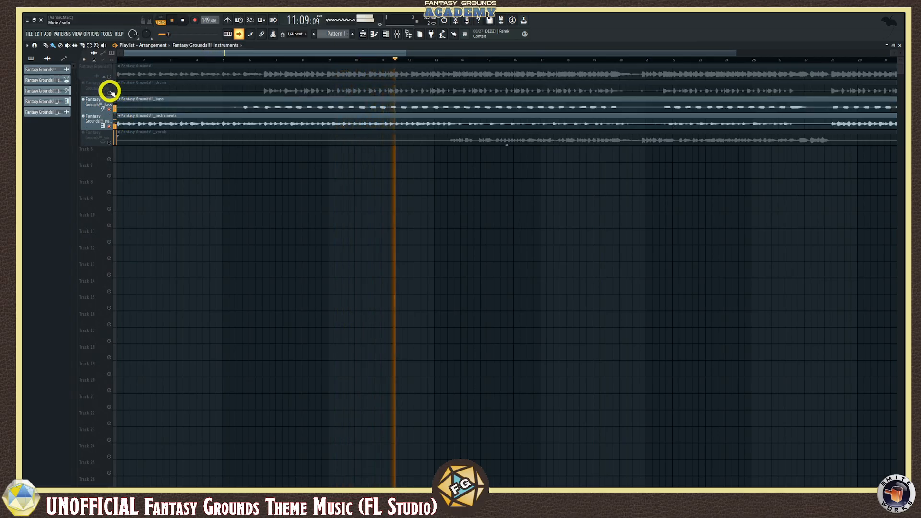
click(110, 91)
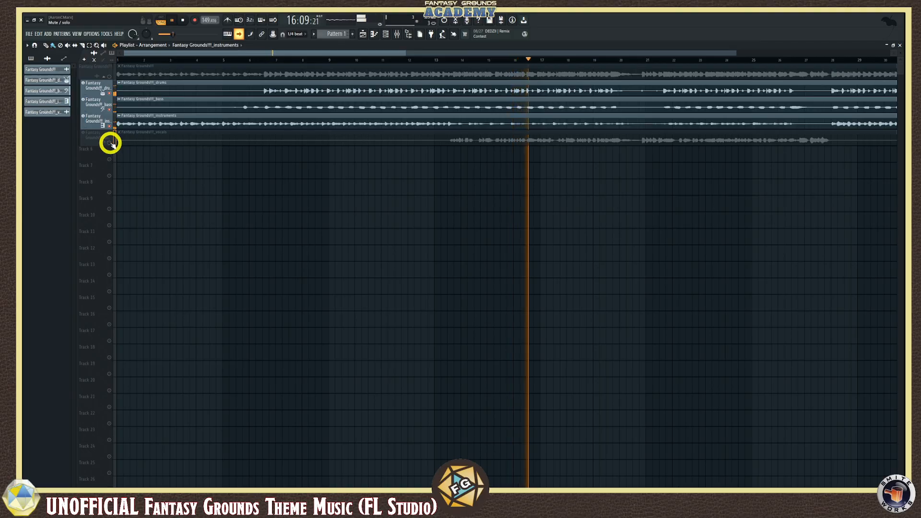
- Toggle the vocals track on and off twice during playback to compare the mix, leaving it muted
click(110, 143)
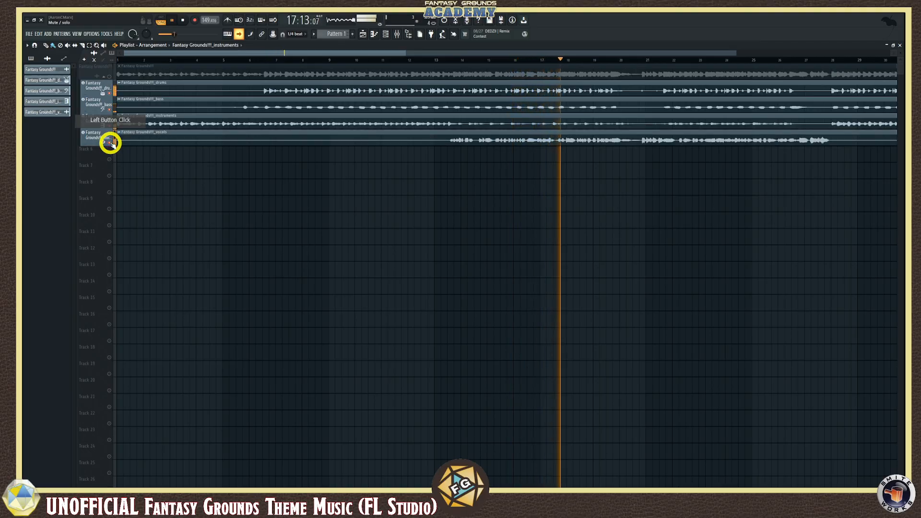
click(110, 142)
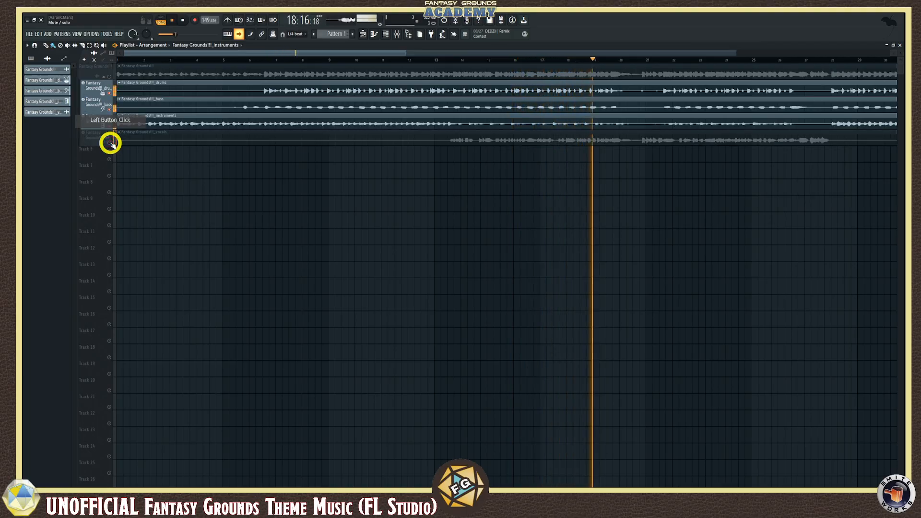
click(110, 142)
click(110, 143)
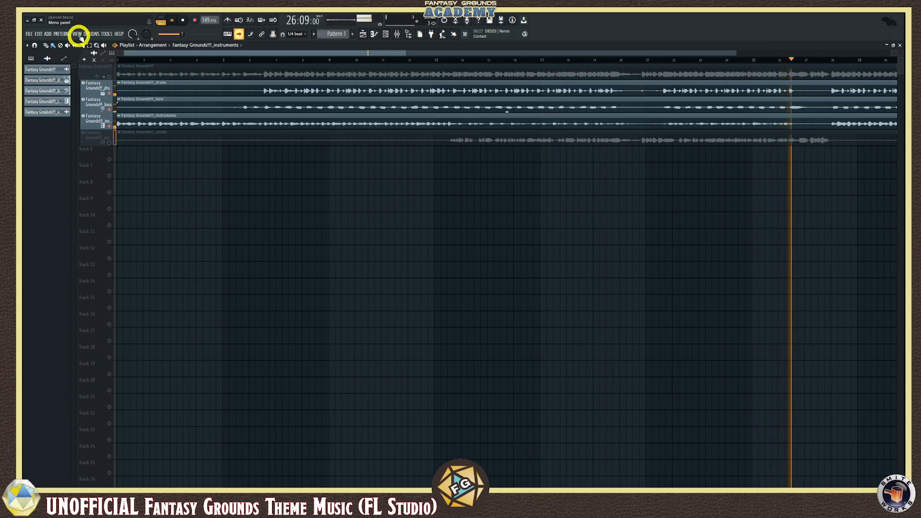
- Look over the file and help commands and stop playback
click(29, 34)
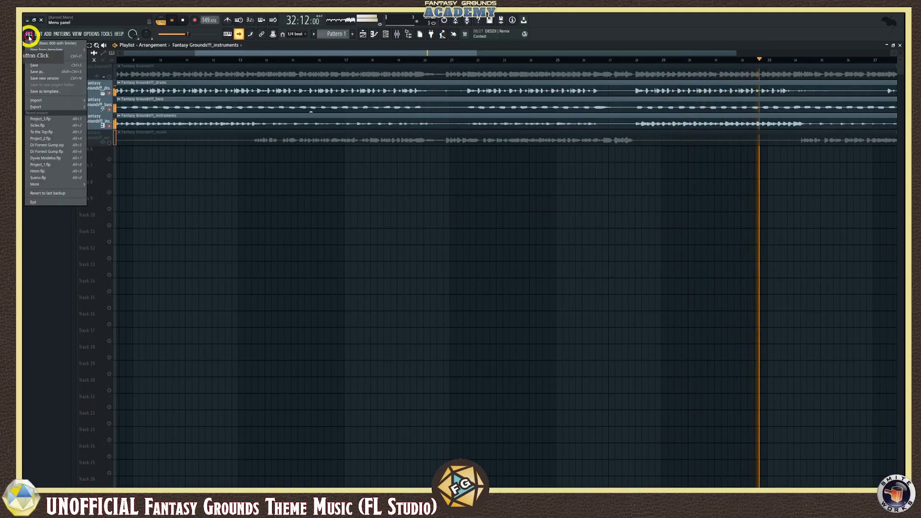
mouse_move(118, 33)
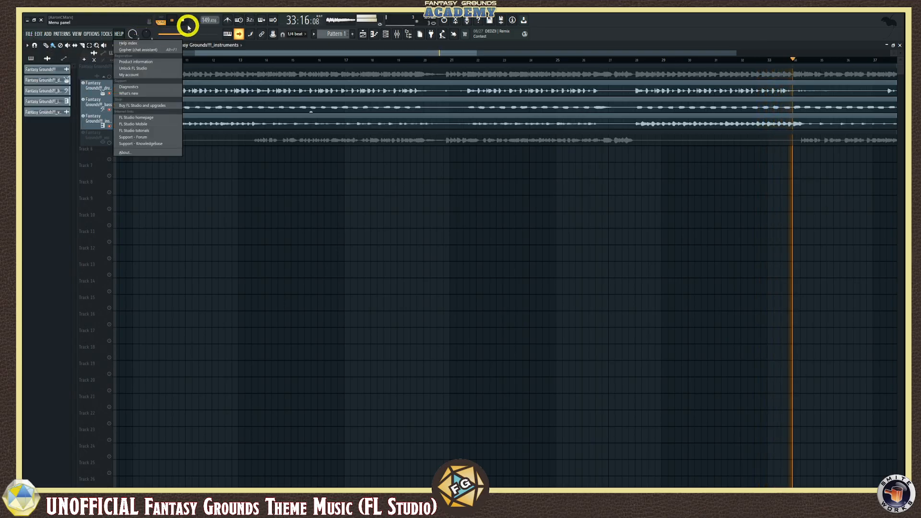
click(172, 21)
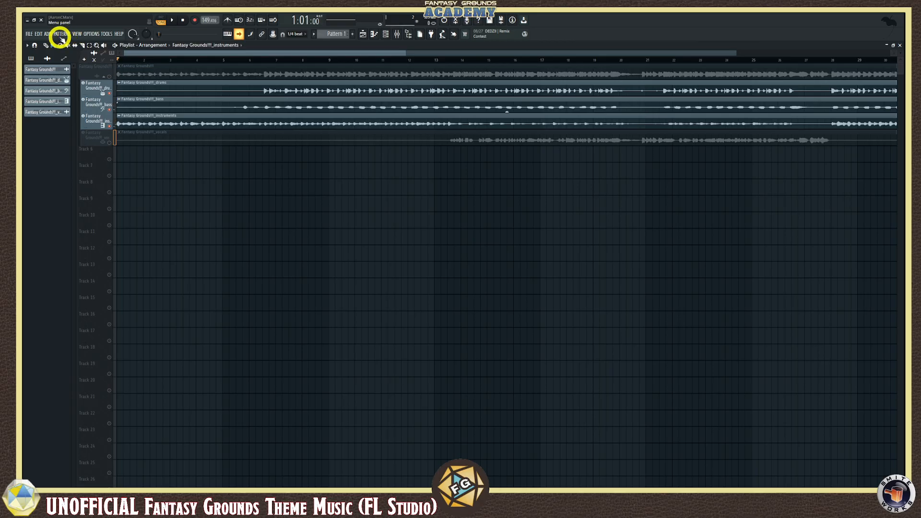
- Add a Kepler synthesizer channel and reposition its plugin window over the playlist
click(48, 34)
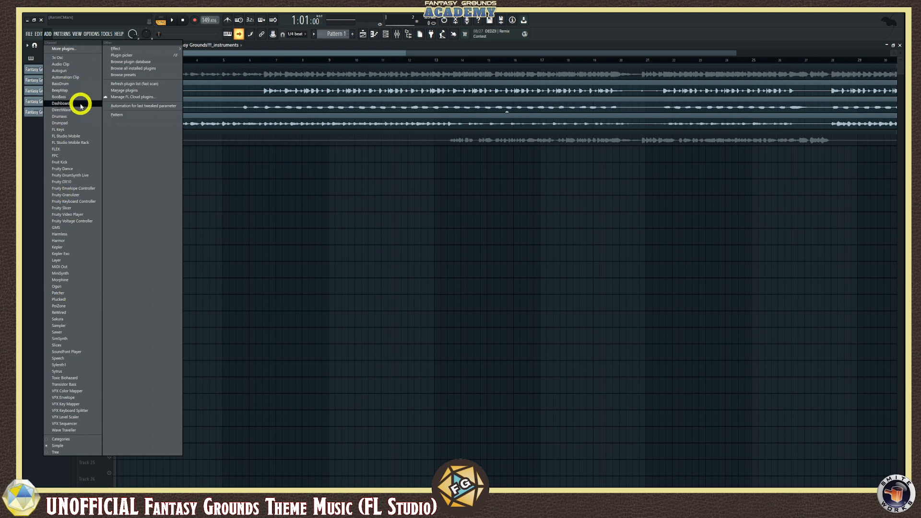
click(83, 249)
drag(209, 99, 322, 181)
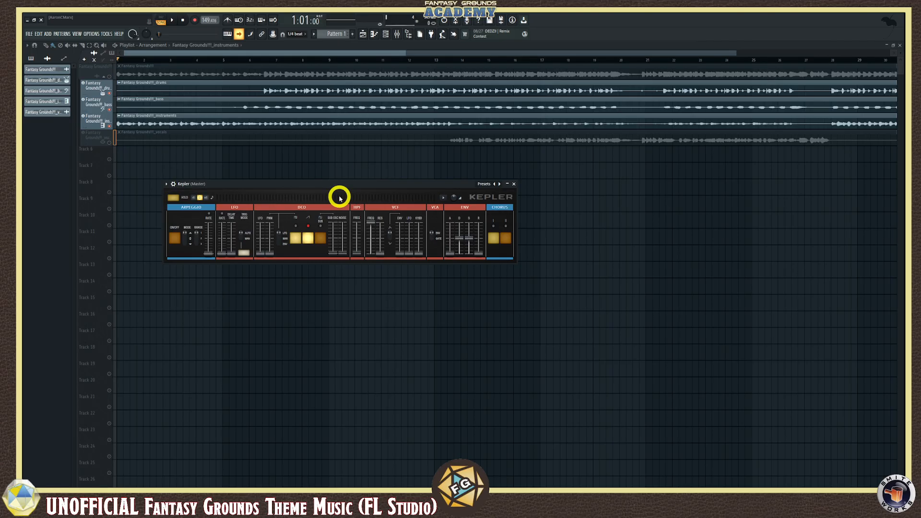
drag(317, 188, 378, 185)
- Clear the workspace by closing the playlist, mixer, LVLMeter and Fruity dB Meter windows, moving Kepler's window aside
click(893, 46)
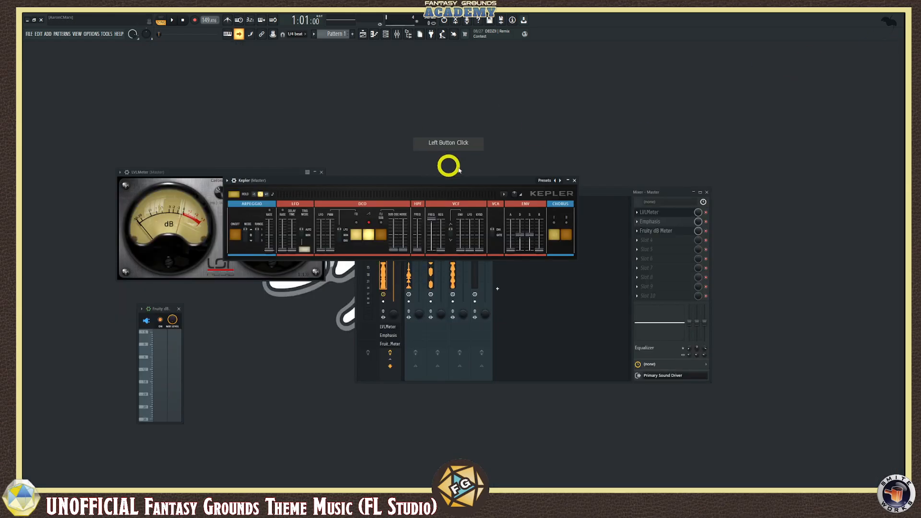
drag(438, 182, 603, 93)
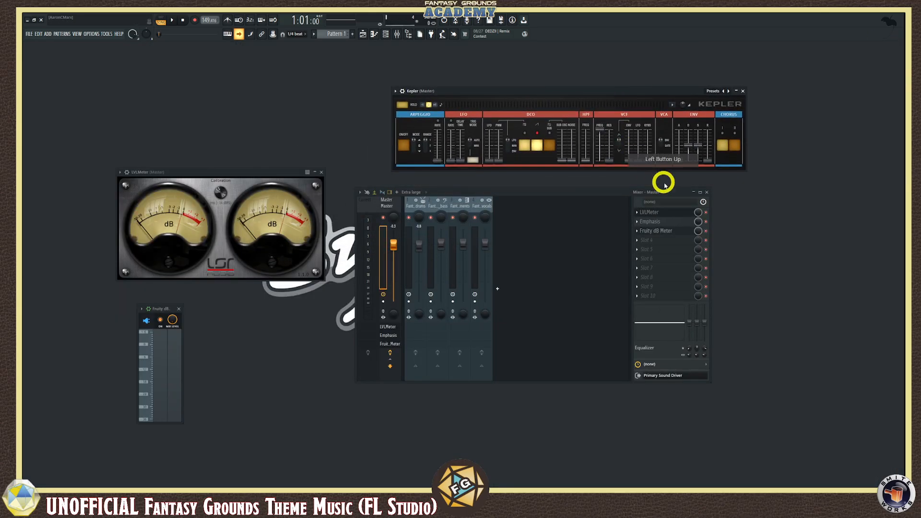
click(706, 192)
click(321, 173)
click(179, 308)
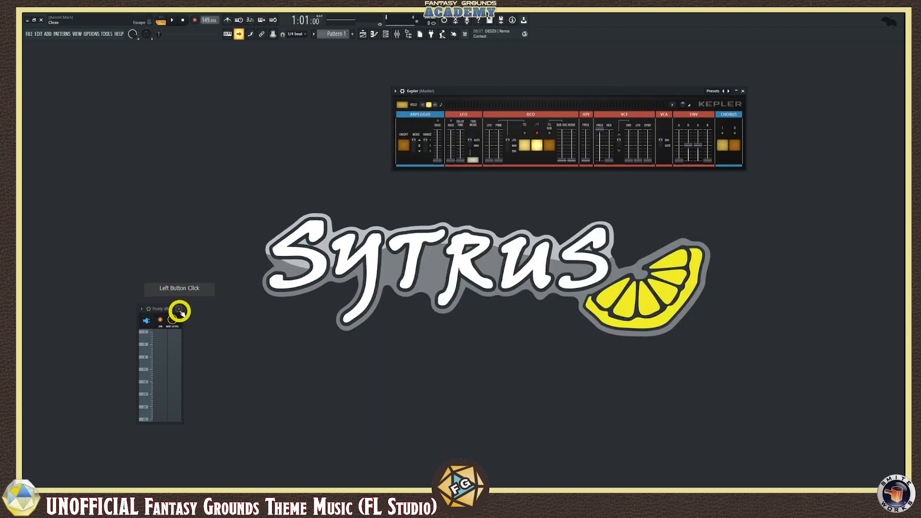
- View the playlist, piano roll, channel rack, mixer, browser and project picker in turn, finishing with the channel rack over the playlist
click(366, 35)
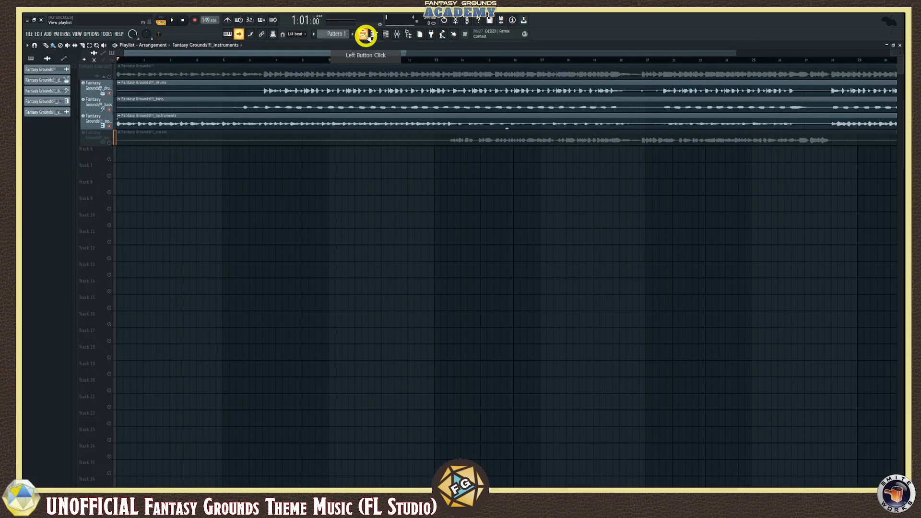
click(375, 34)
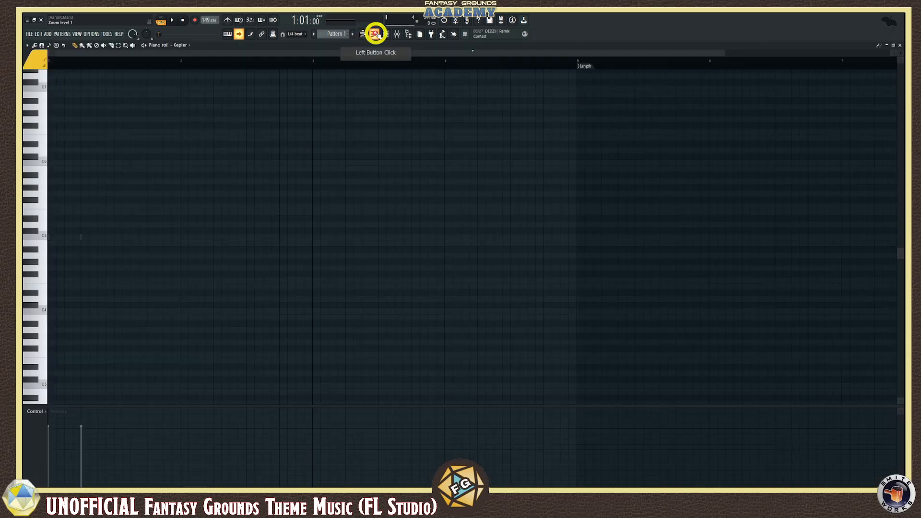
click(384, 34)
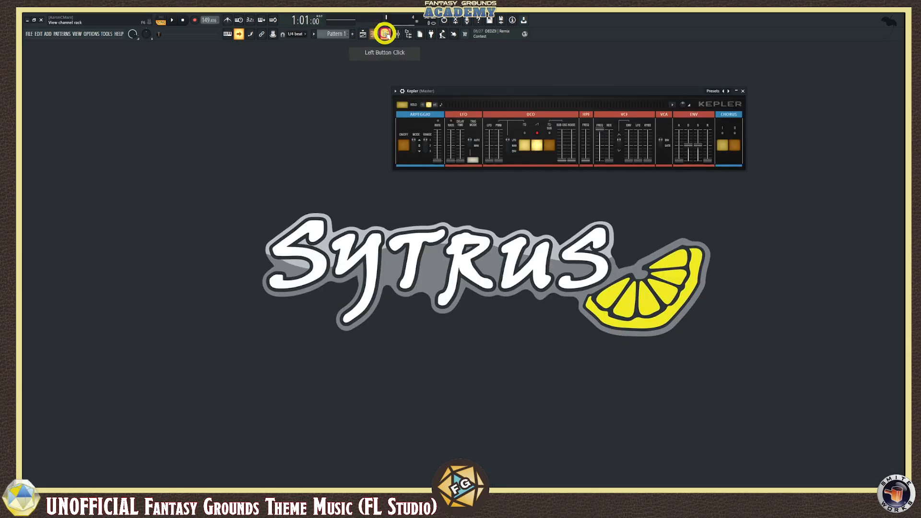
click(397, 34)
click(409, 33)
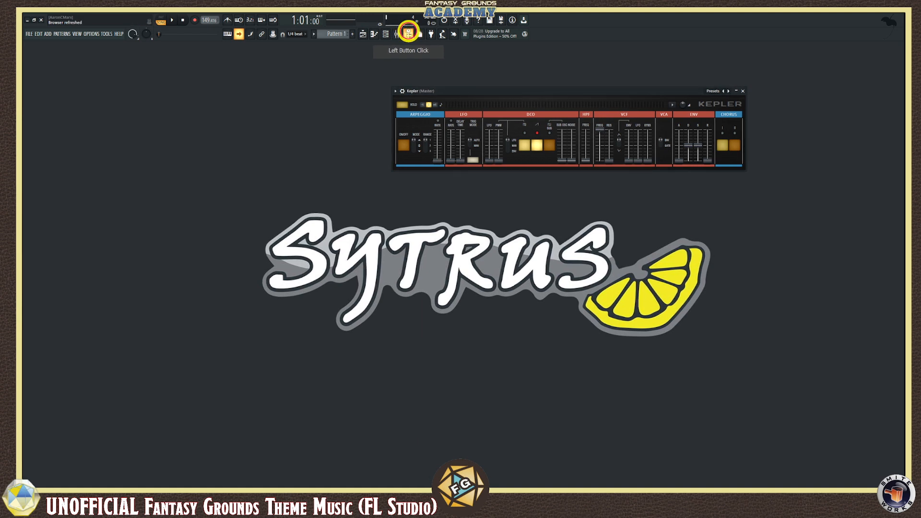
click(420, 35)
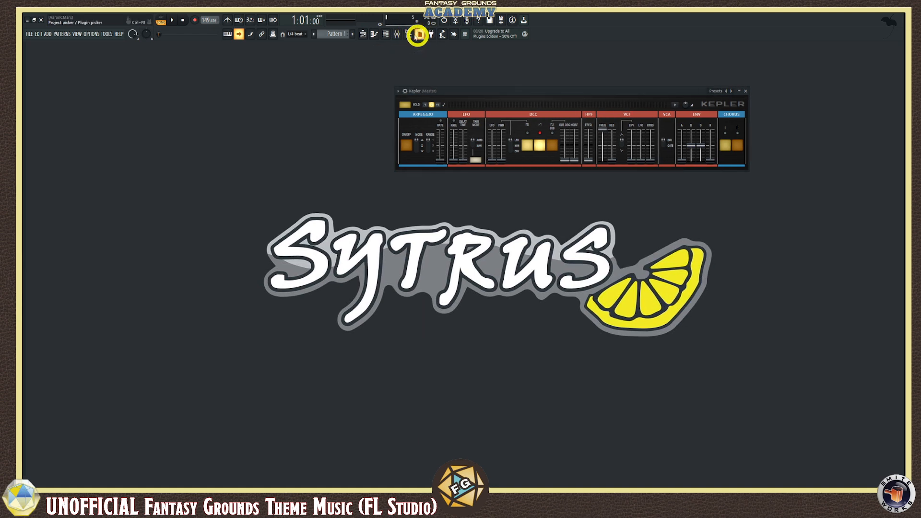
click(365, 34)
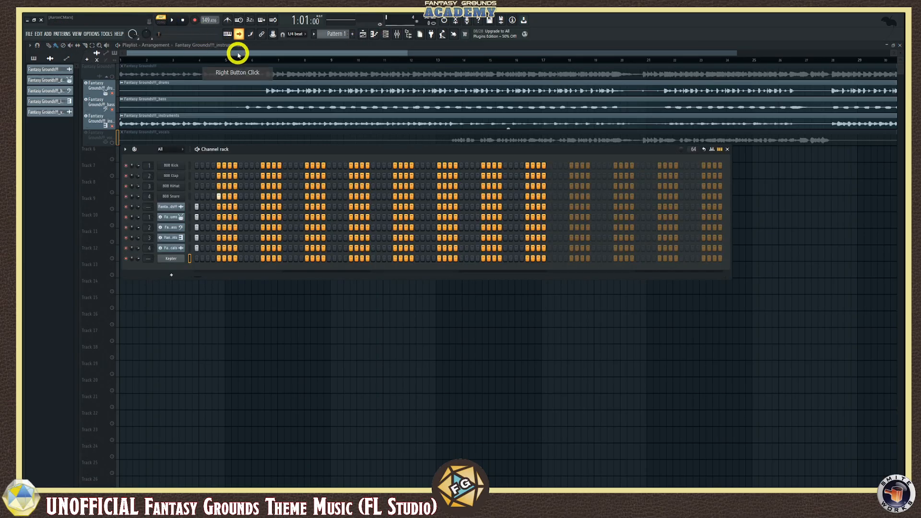
drag(306, 113, 306, 113)
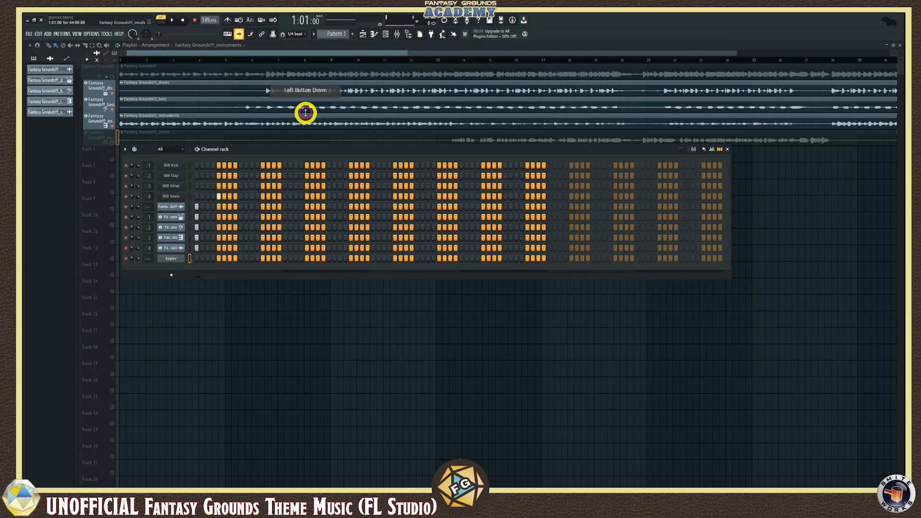
- Turn on the Kepler channel's first step in the channel rack and assign the channel to a mixer track
click(200, 253)
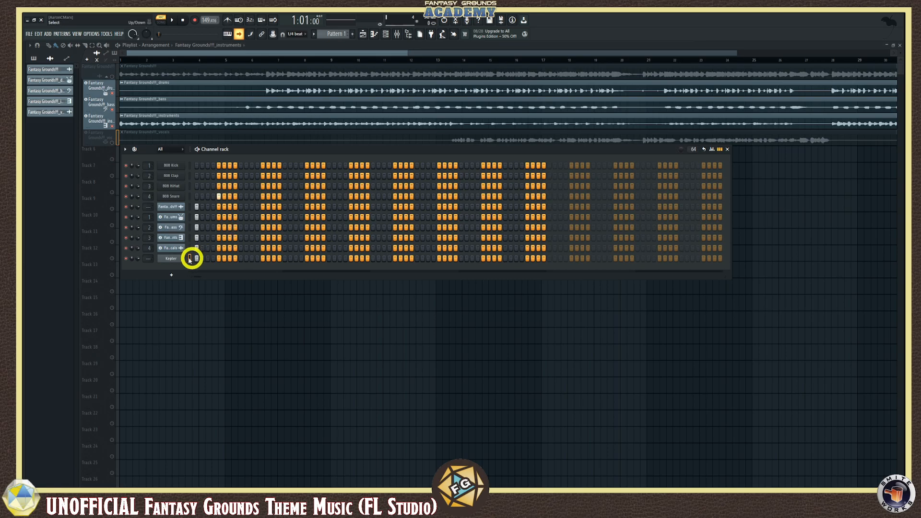
drag(148, 255, 211, 241)
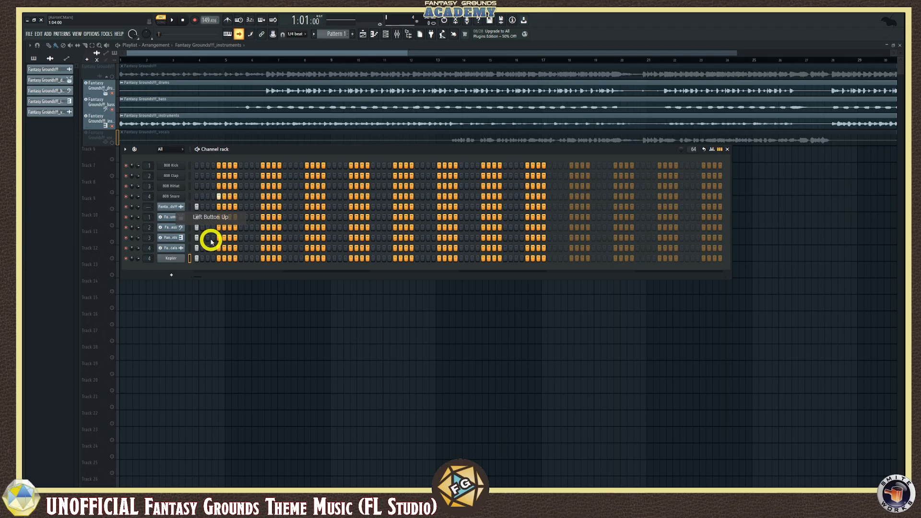
- Route the Kepler channel back to the Master mixer track and open its plugin window
drag(149, 258, 149, 267)
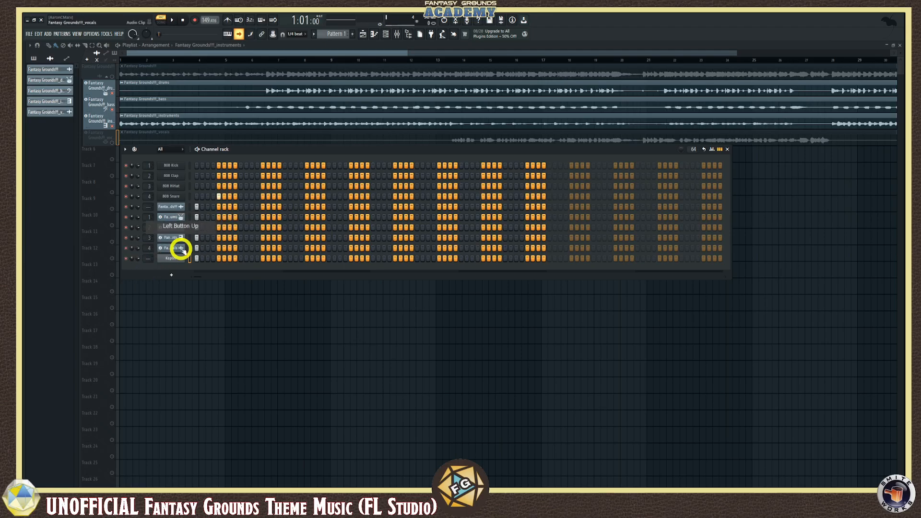
click(169, 258)
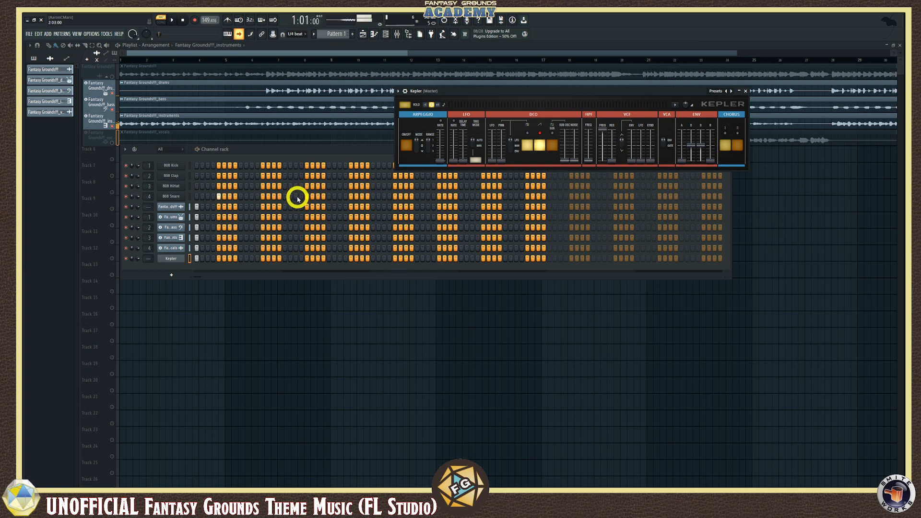
- In Kepler's piano roll, stretch the opening note to about 1.25 bars, raise it to C6 and audition that pitch
right_click(167, 258)
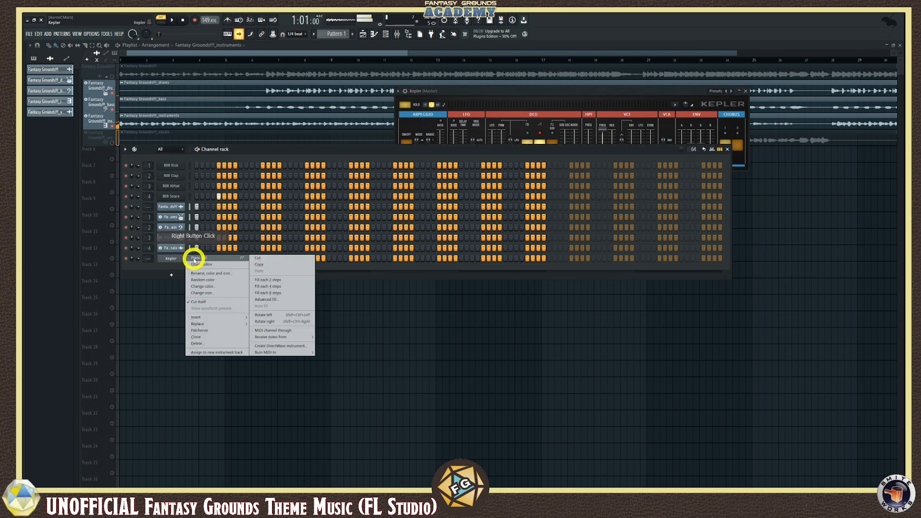
click(192, 261)
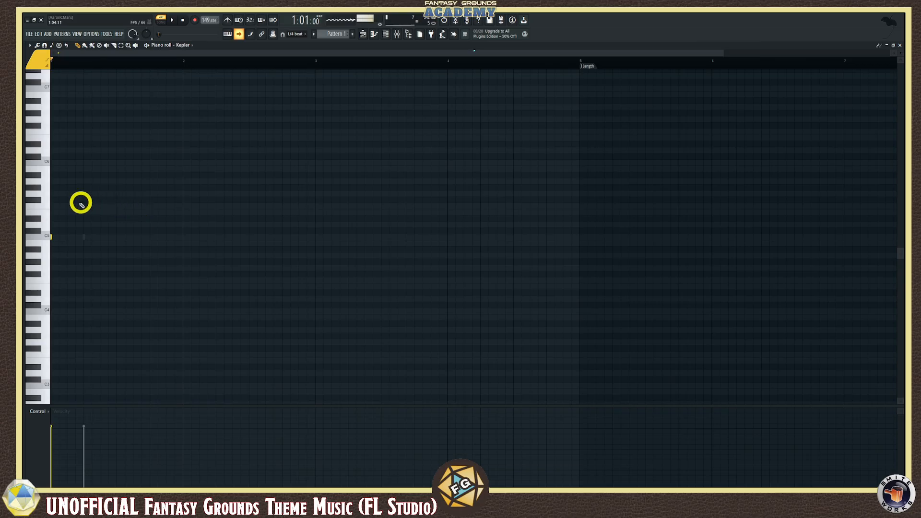
drag(47, 184, 216, 237)
drag(76, 238, 77, 162)
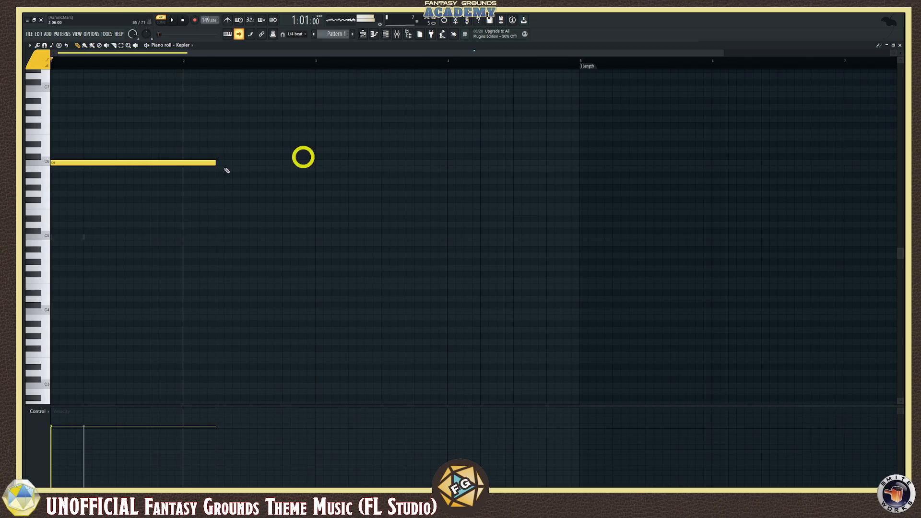
drag(38, 161, 45, 164)
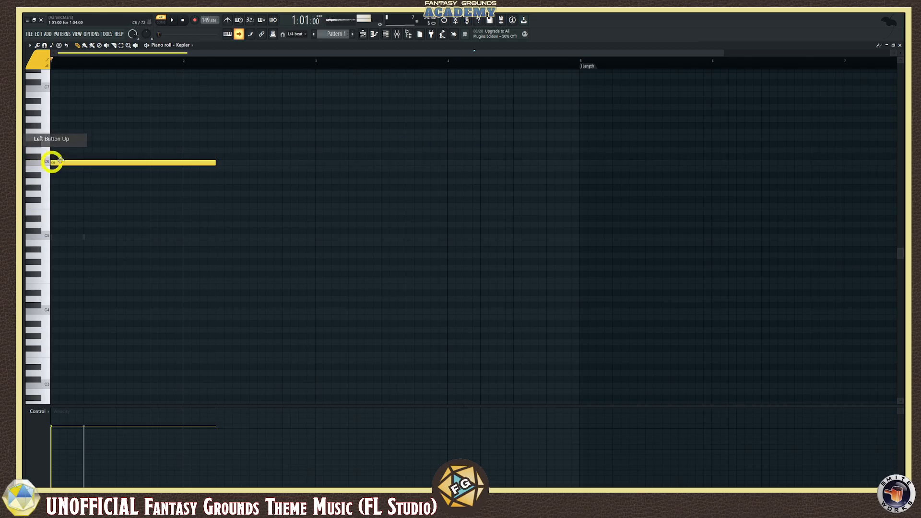
- Close the piano roll, reposition Kepler's plugin window and load its Choir 1 preset
click(900, 46)
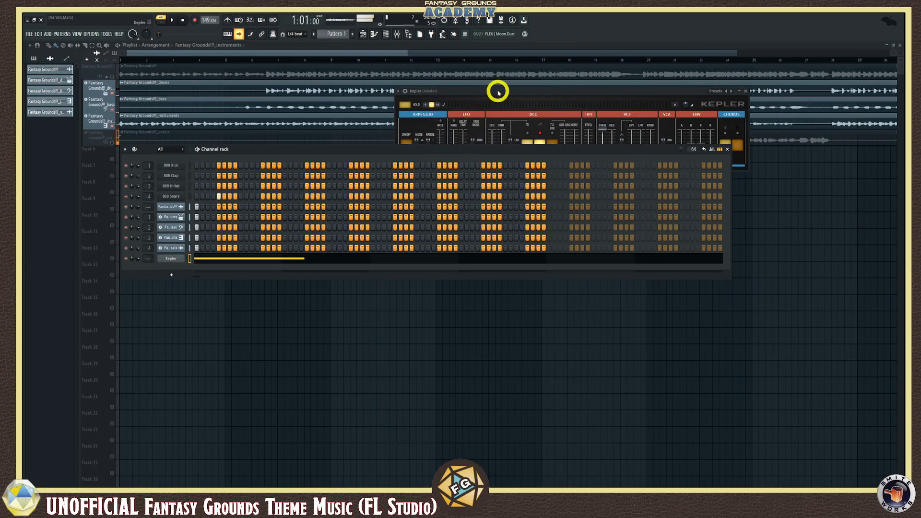
drag(498, 92, 479, 87)
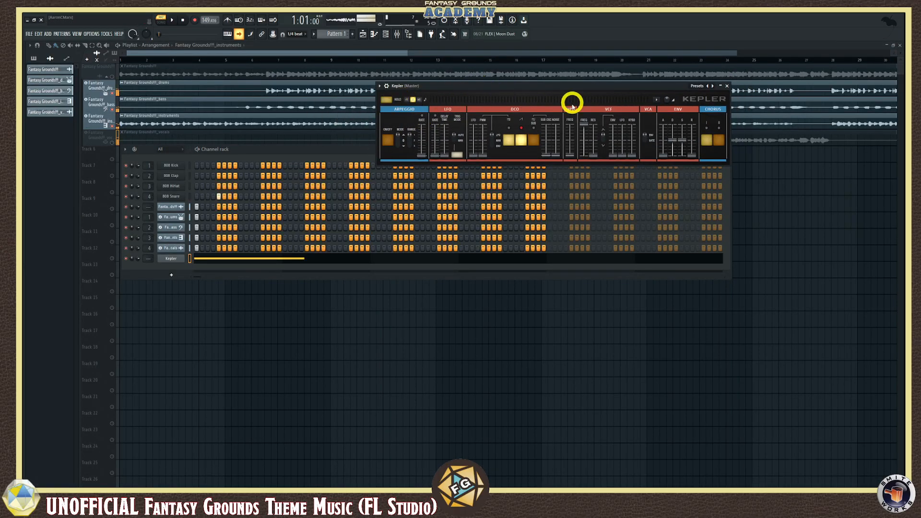
click(694, 87)
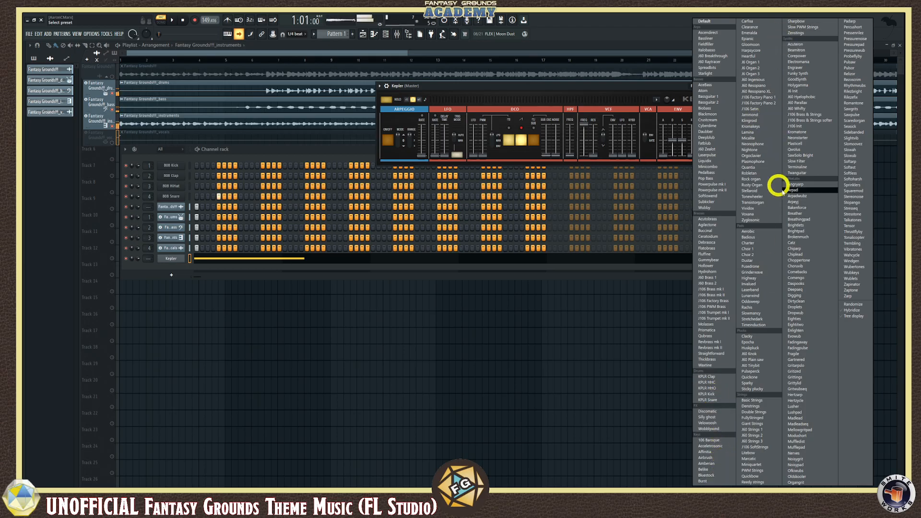
click(758, 250)
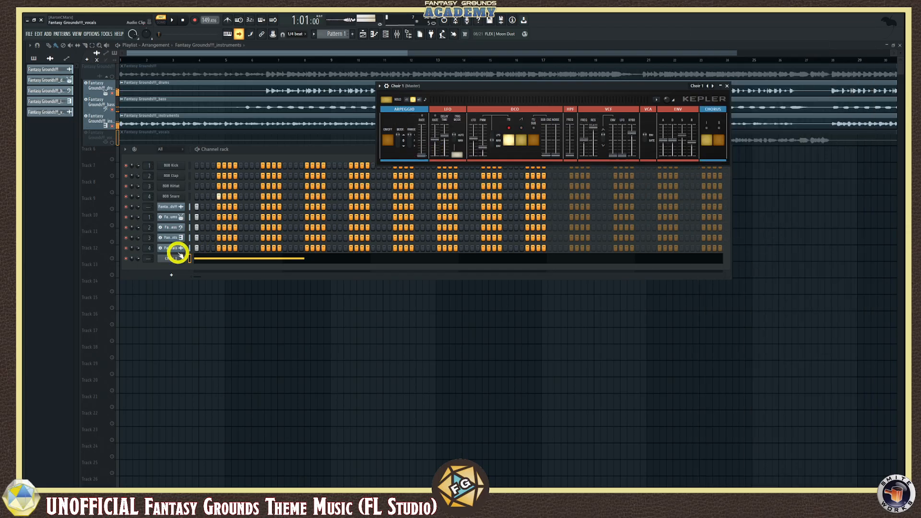
- In the Choir 1 piano roll, shorten the C6 note to one bar and audition the C6 and neighbouring keys
click(197, 259)
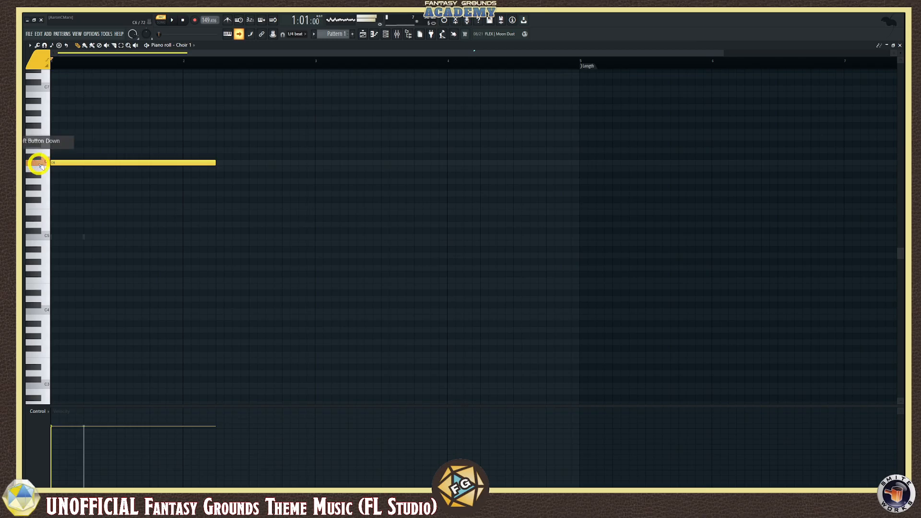
drag(40, 164, 45, 163)
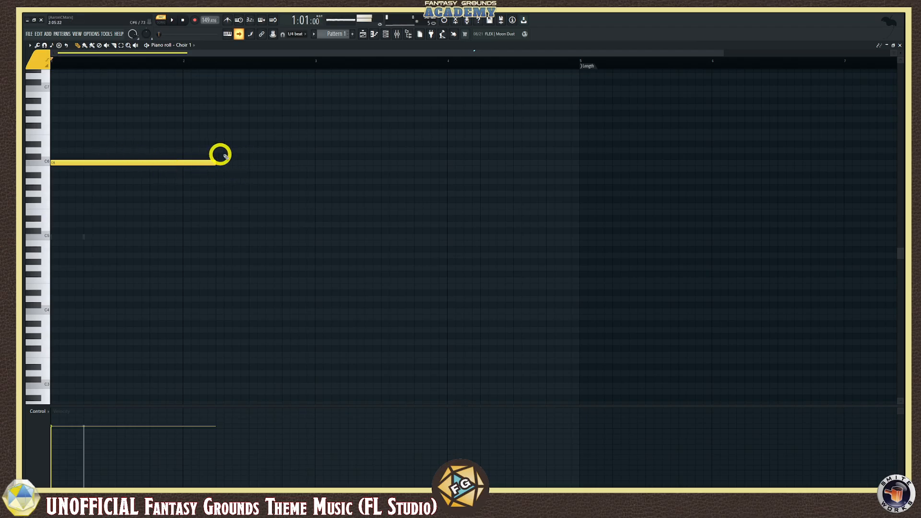
drag(216, 162, 182, 163)
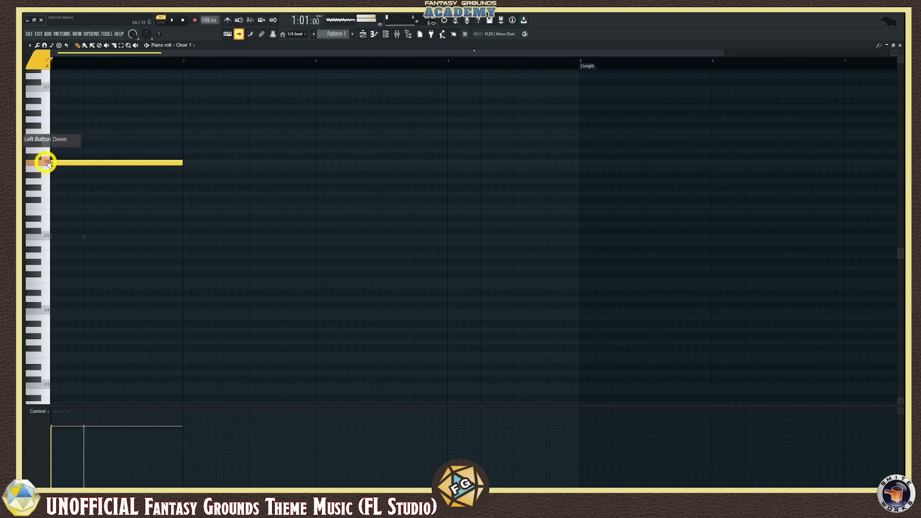
mouse_move(43, 171)
mouse_down()
mouse_move(48, 234)
mouse_move(47, 168)
mouse_up()
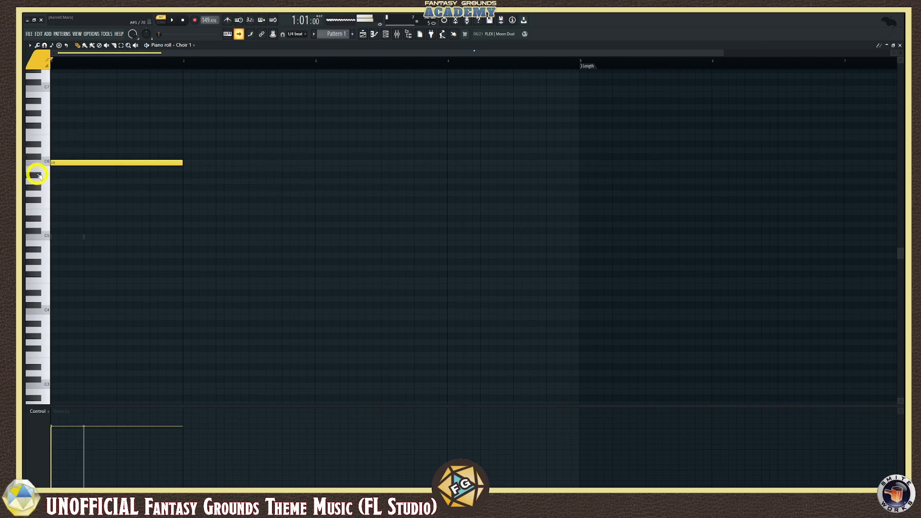
- Add a one-bar G5 note at the start beneath the C6 note and play the project back briefly
click(52, 193)
key(space)
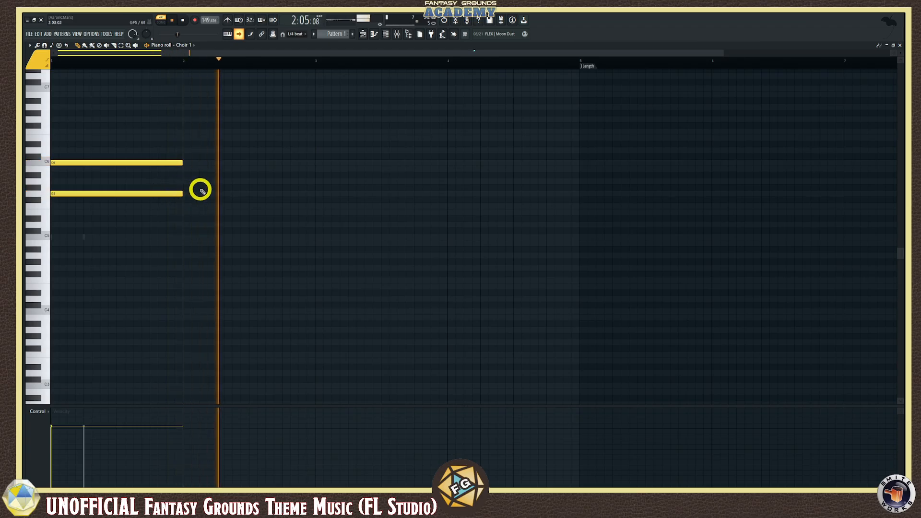
key(space)
key(space)
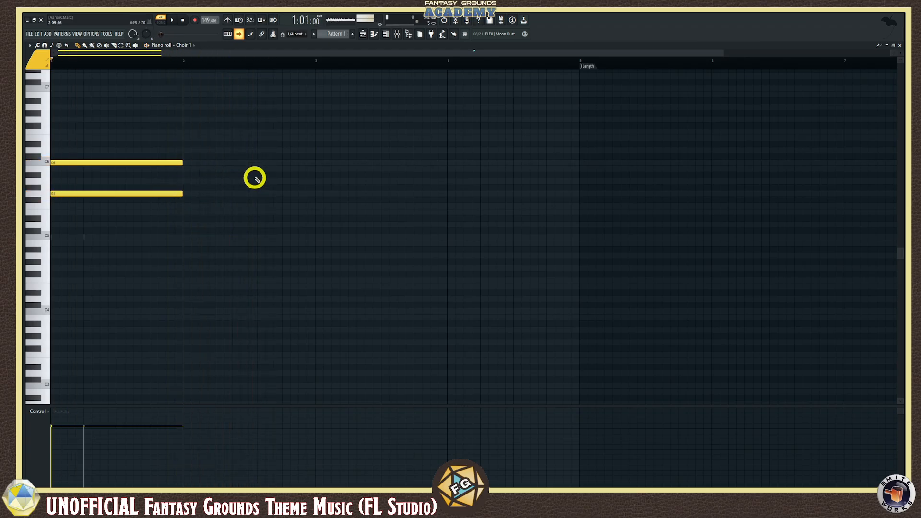
key(space)
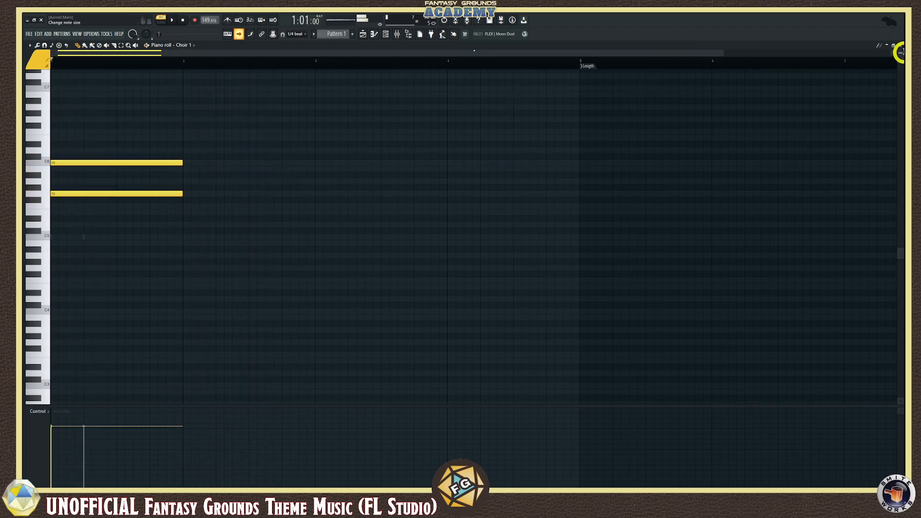
- Close the piano roll, the Choir 1 plugin window and the channel rack, leaving only the playlist open
click(900, 47)
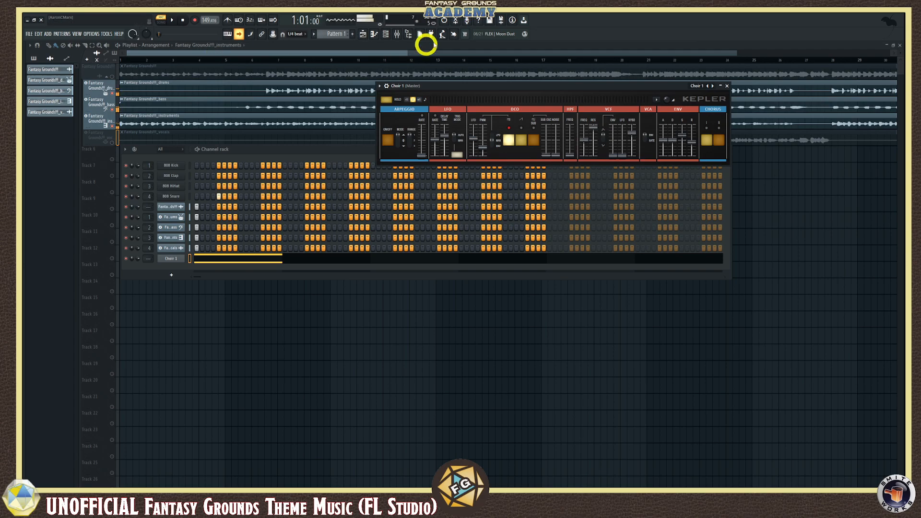
click(727, 87)
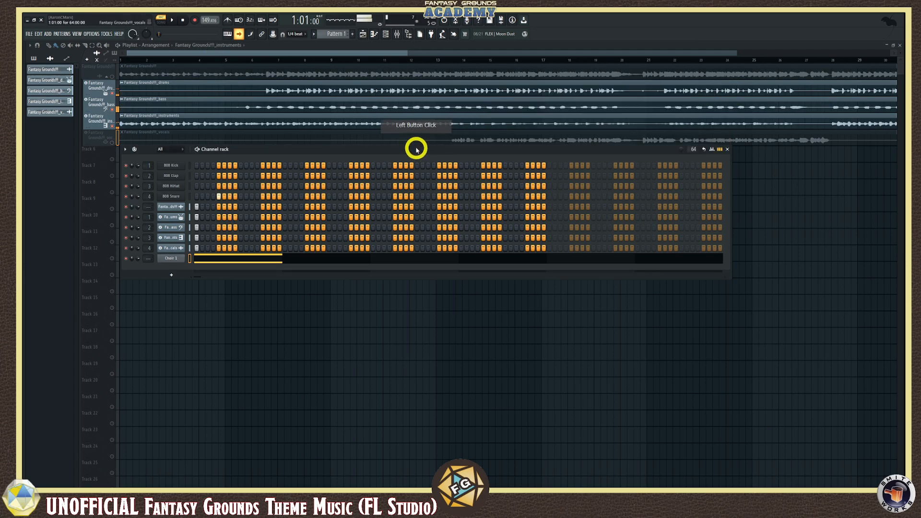
drag(415, 147, 430, 172)
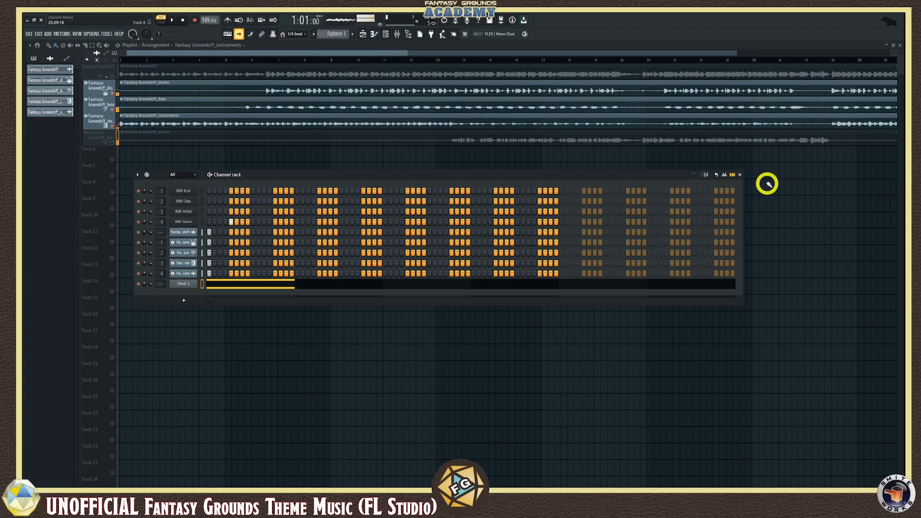
click(740, 174)
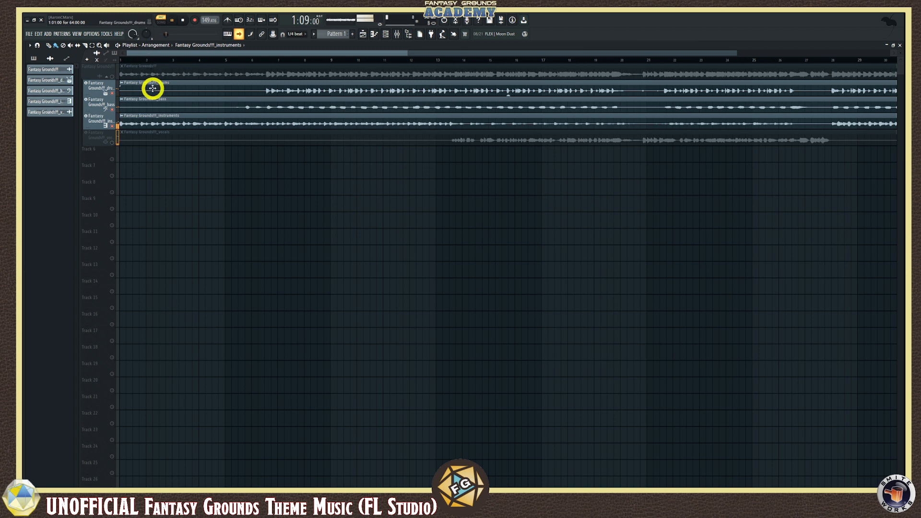
- Play the song, open and reposition the mixer, and load Edison into slot 1 of the Current track
key(space)
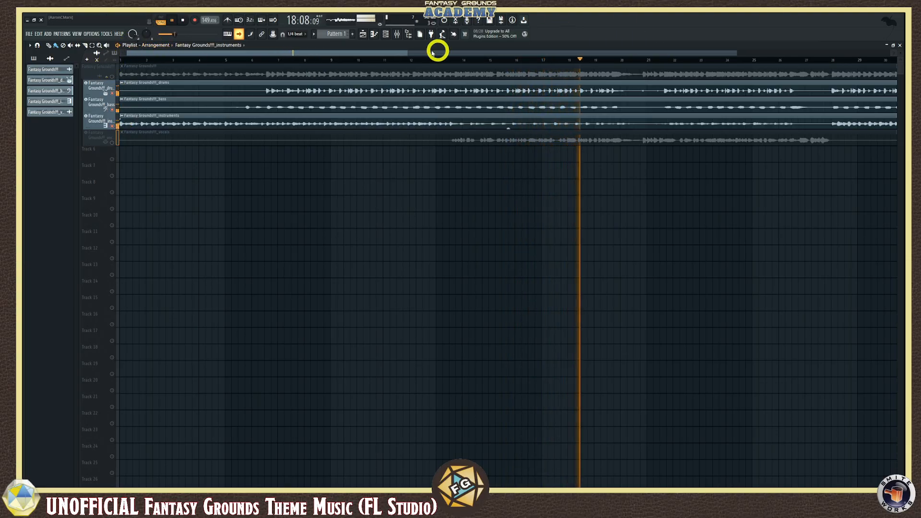
click(397, 36)
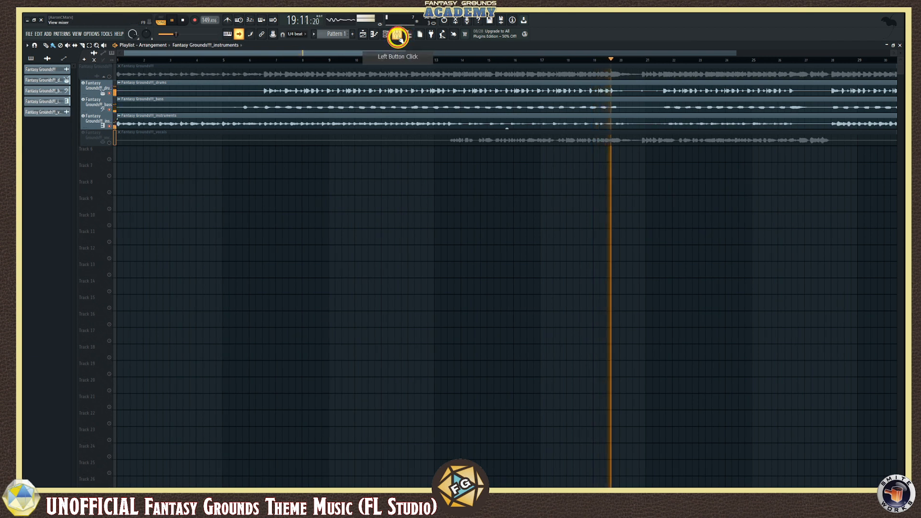
drag(477, 192, 410, 158)
click(301, 211)
click(585, 187)
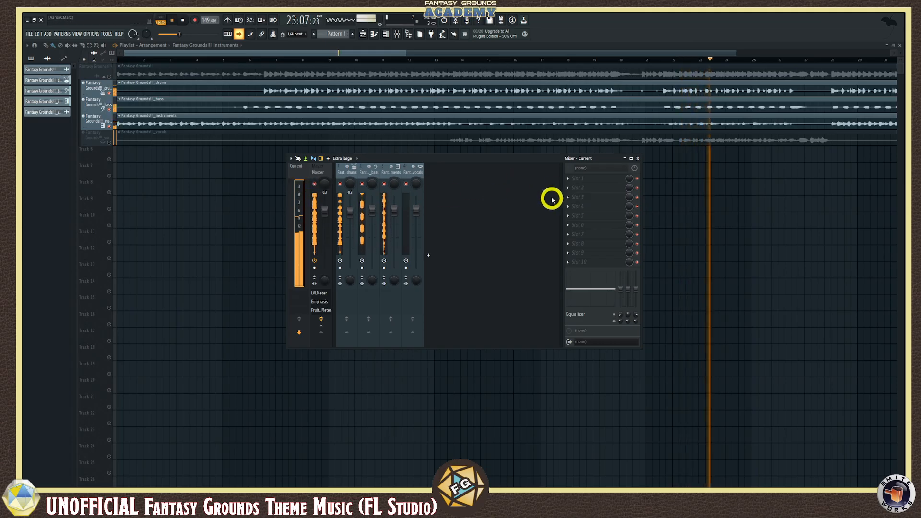
click(570, 178)
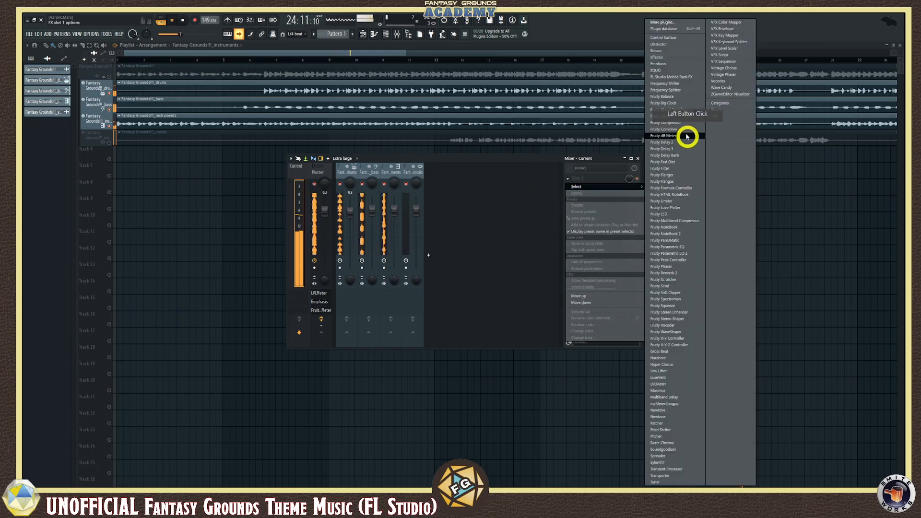
click(683, 53)
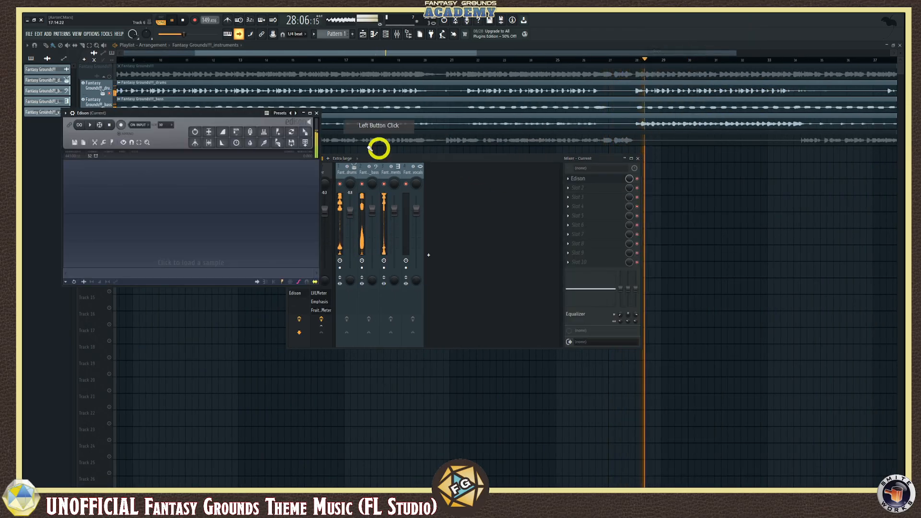
- Move the Edison window clear of the mixer, try its playback controls and stop the song
drag(189, 113, 495, 180)
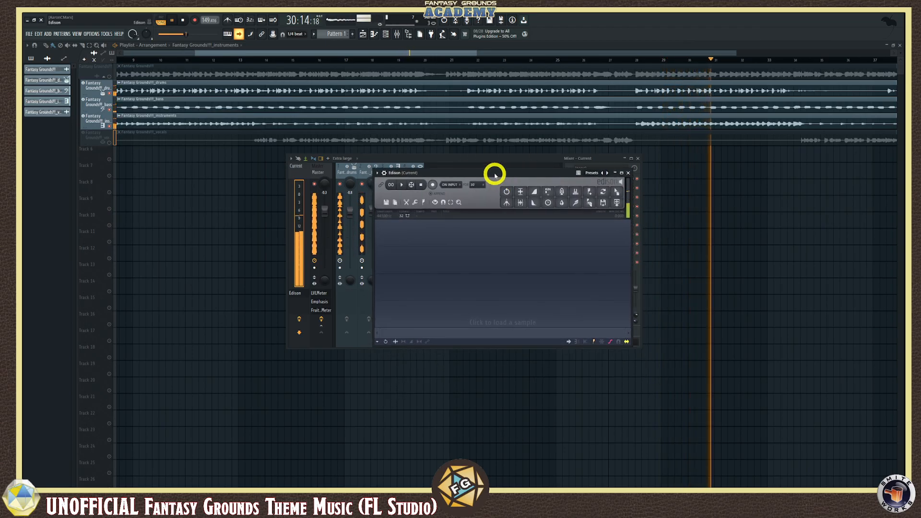
drag(494, 178, 688, 236)
click(599, 235)
click(618, 236)
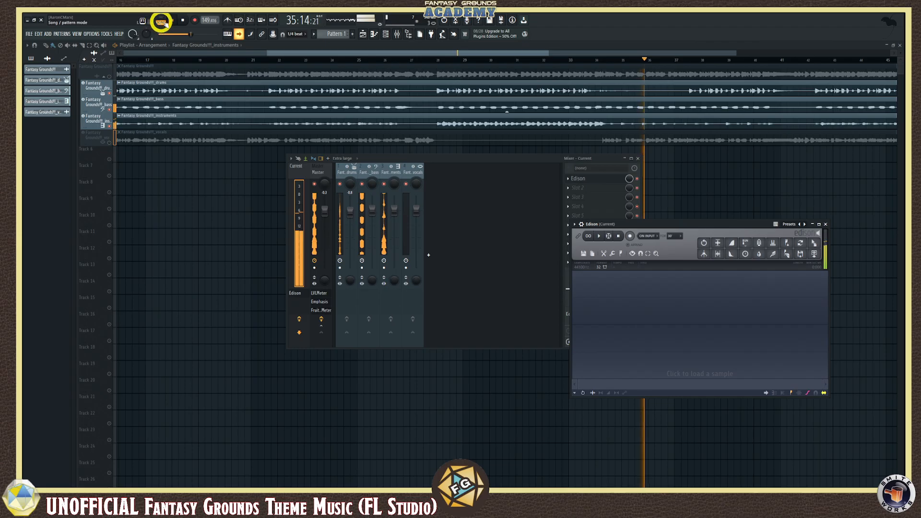
click(183, 22)
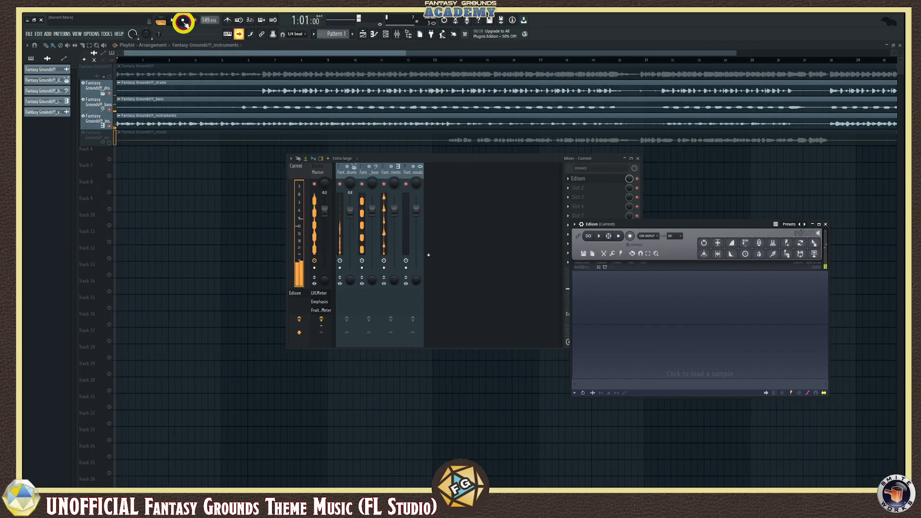
- Record the song from its start into Edison while enlarging its window, ending the recording and playback after about eight bars
click(632, 236)
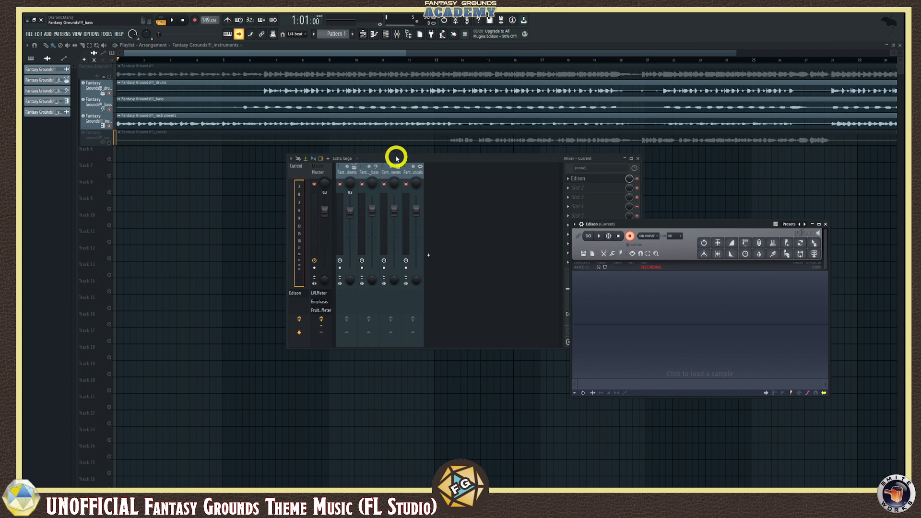
key(space)
drag(690, 228, 482, 149)
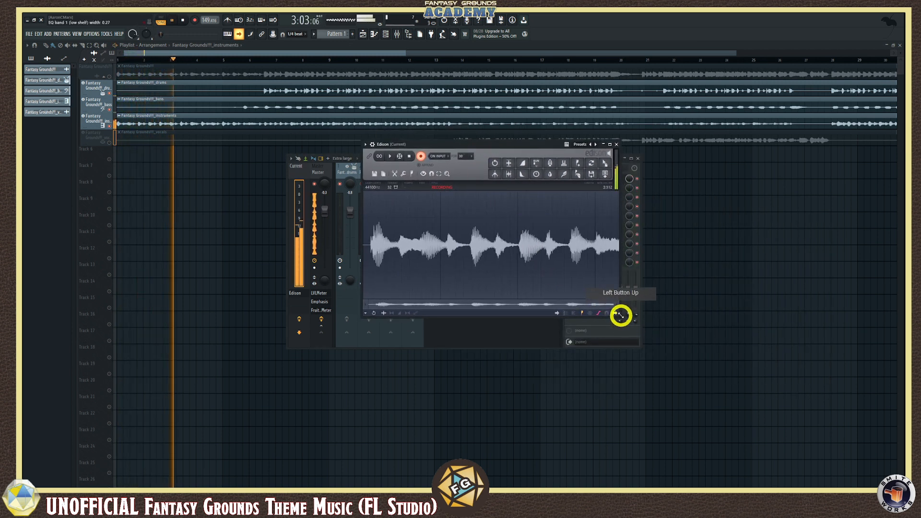
drag(621, 315, 770, 384)
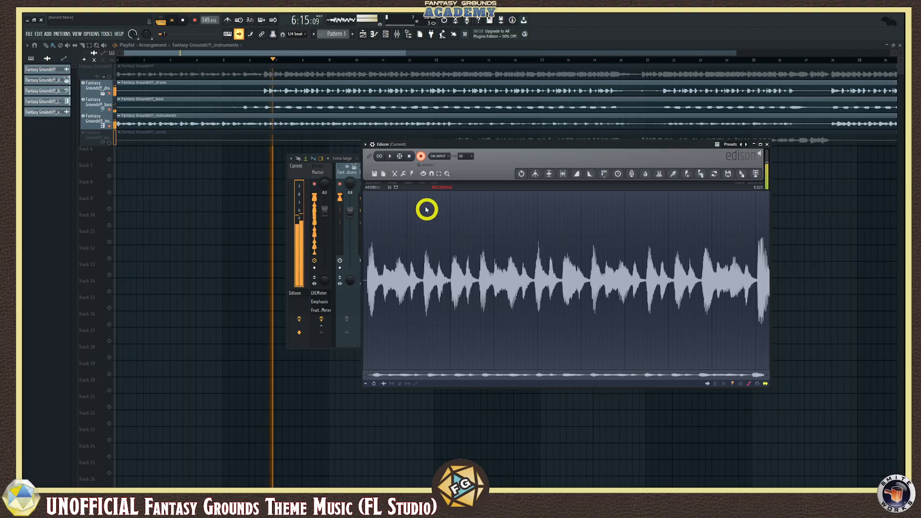
click(409, 157)
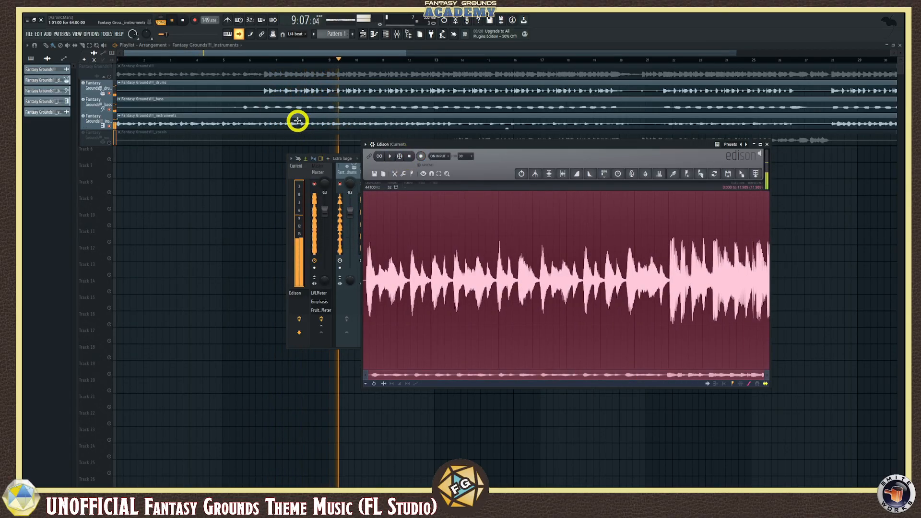
click(183, 20)
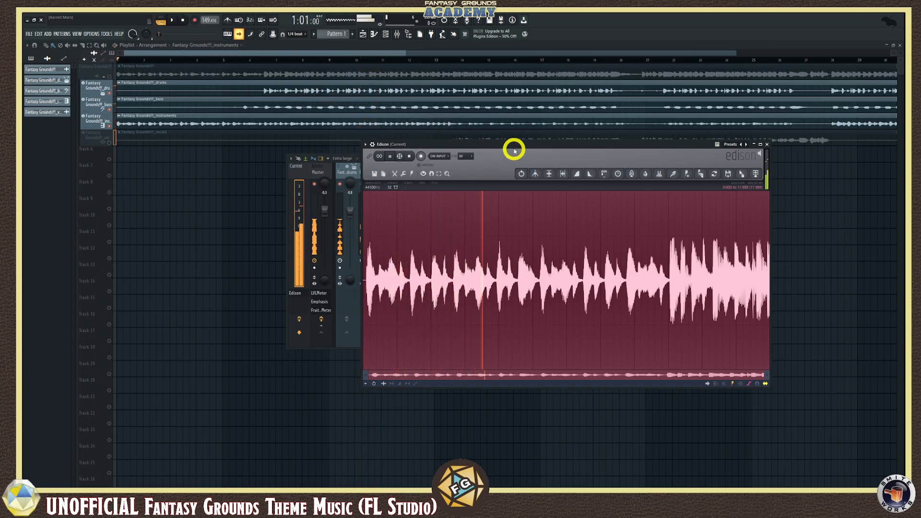
- Move the Edison window over the playlist and enlarge it to show the recorded waveform in more detail
drag(514, 149, 351, 56)
drag(610, 294, 798, 409)
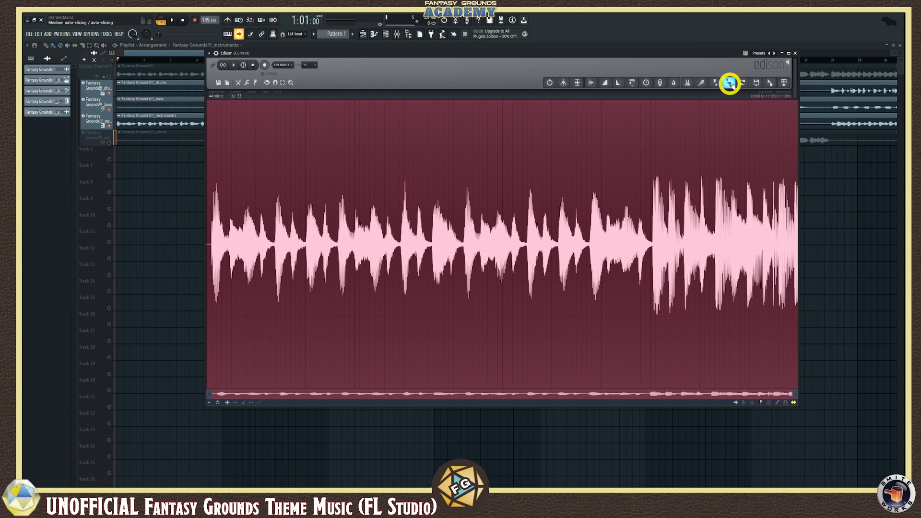
- Apply medium auto-slicing to the whole recording in Edison
click(729, 83)
click(364, 158)
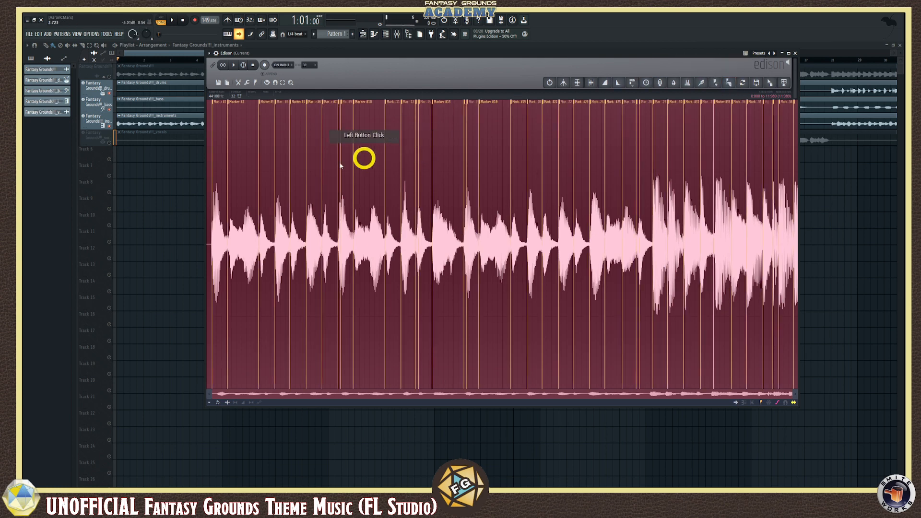
scroll(224, 231, up, 2)
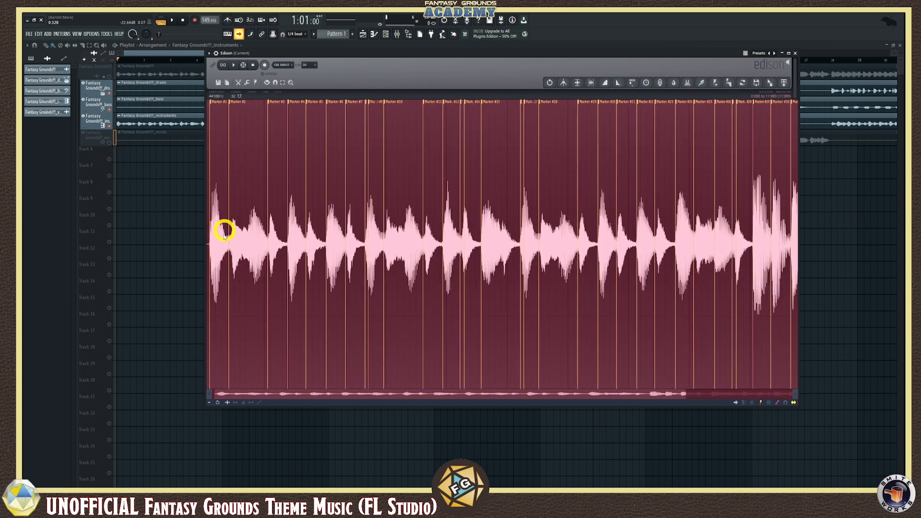
scroll(244, 288, up, 2)
drag(263, 398, 220, 395)
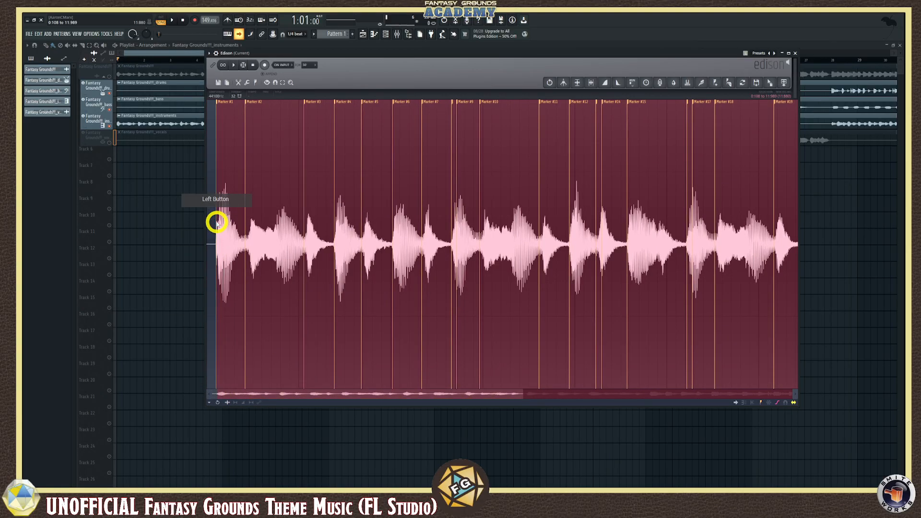
drag(217, 222, 259, 254)
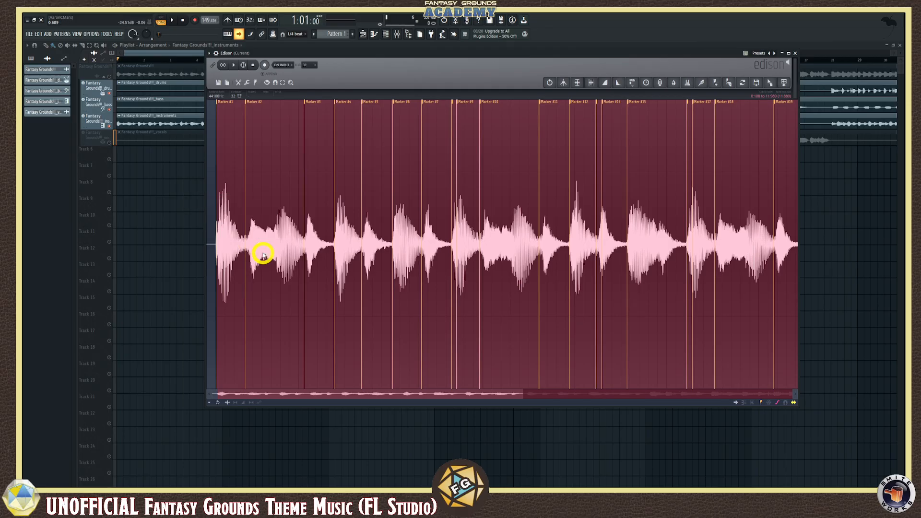
key(Delete)
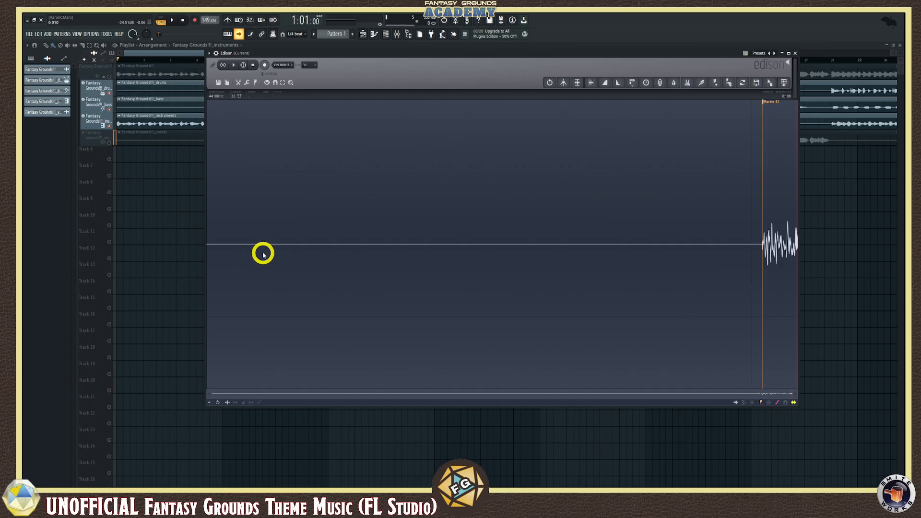
key(ctrl+z)
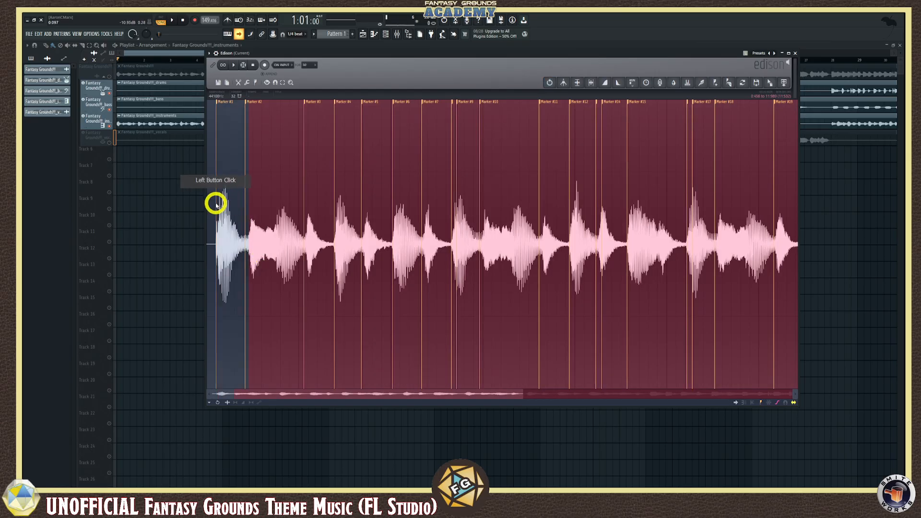
- Widen the Edison window and delete the silence before the first slice marker at the start of the recording
drag(212, 203, 585, 197)
drag(426, 214, 472, 237)
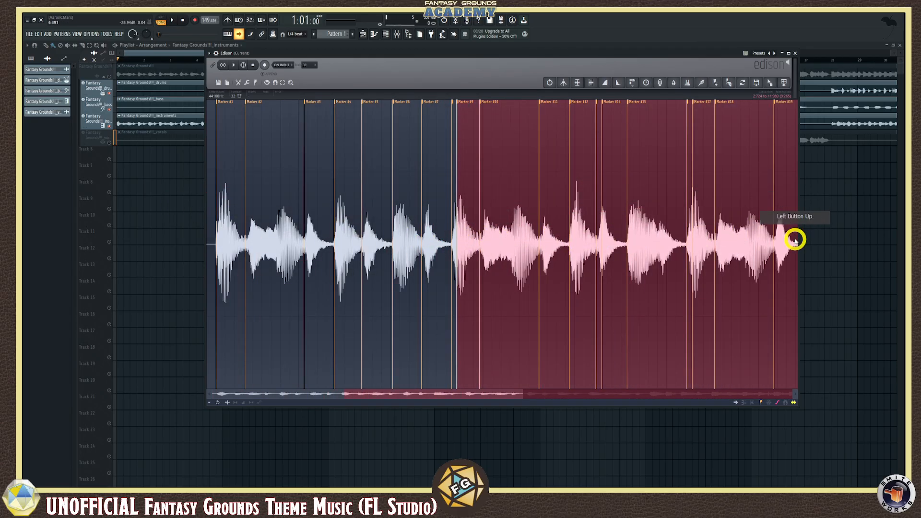
drag(798, 239, 677, 225)
scroll(551, 264, down, 5)
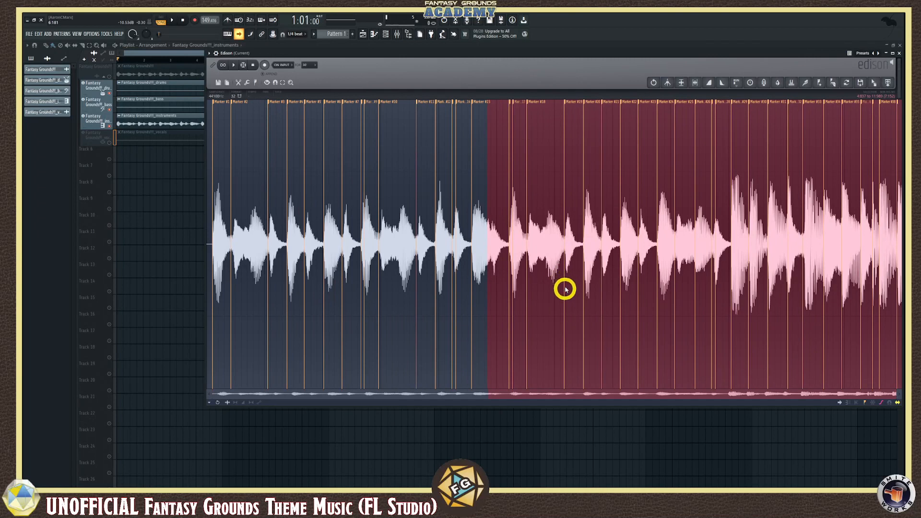
drag(888, 158, 206, 201)
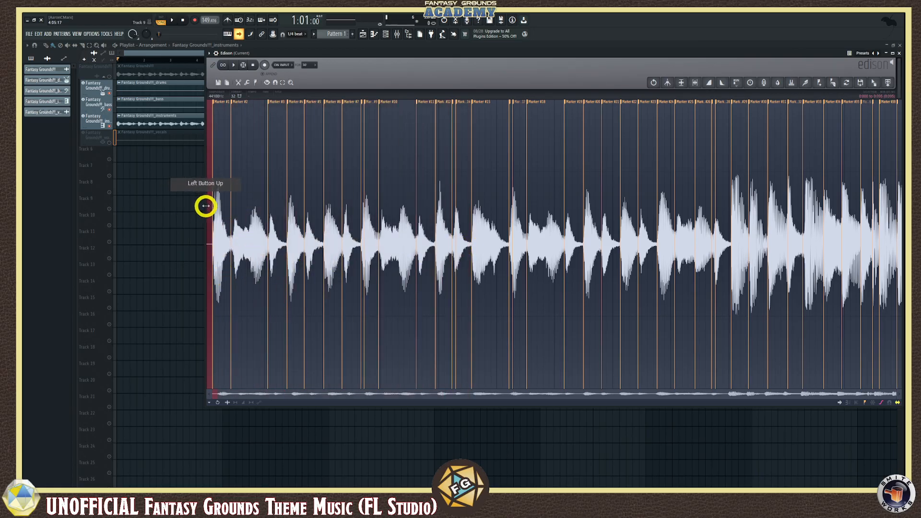
key(Delete)
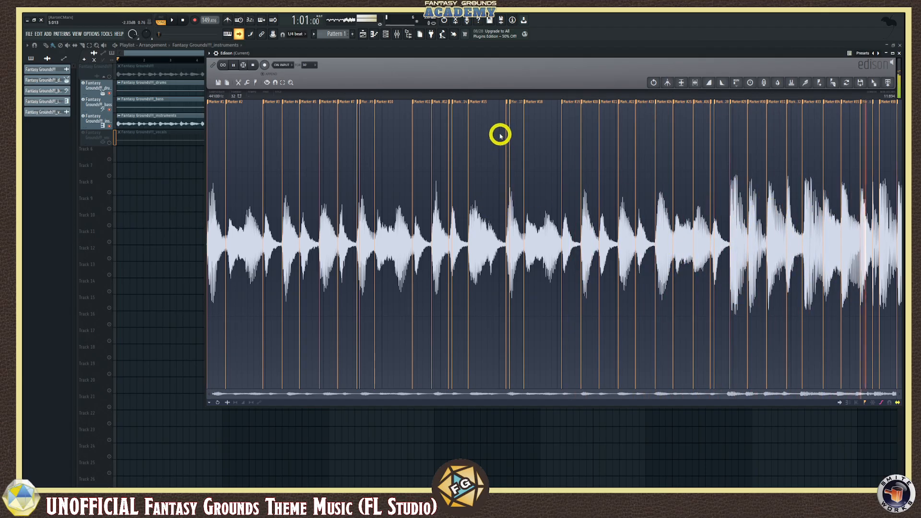
- Select about the first 5.1 seconds of the recording for looped playback and lower the Edison window to expose the playlist timeline
key(space)
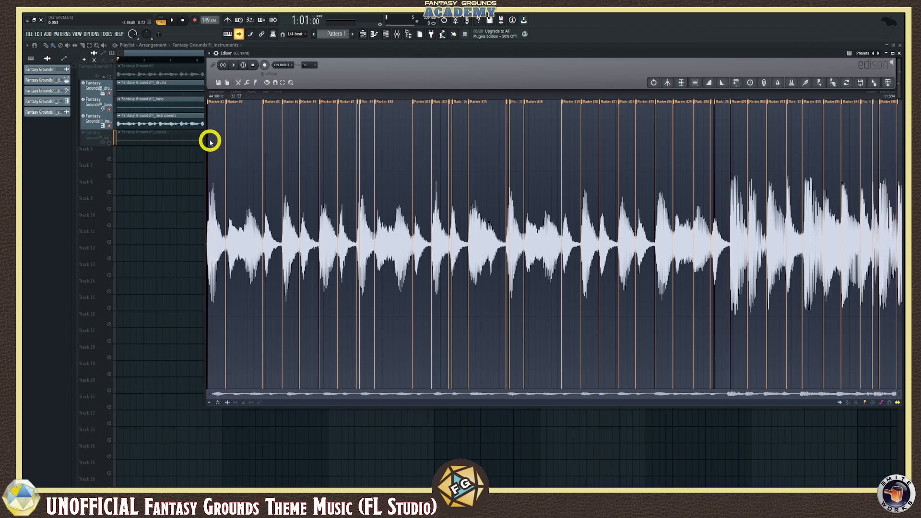
drag(209, 140, 497, 164)
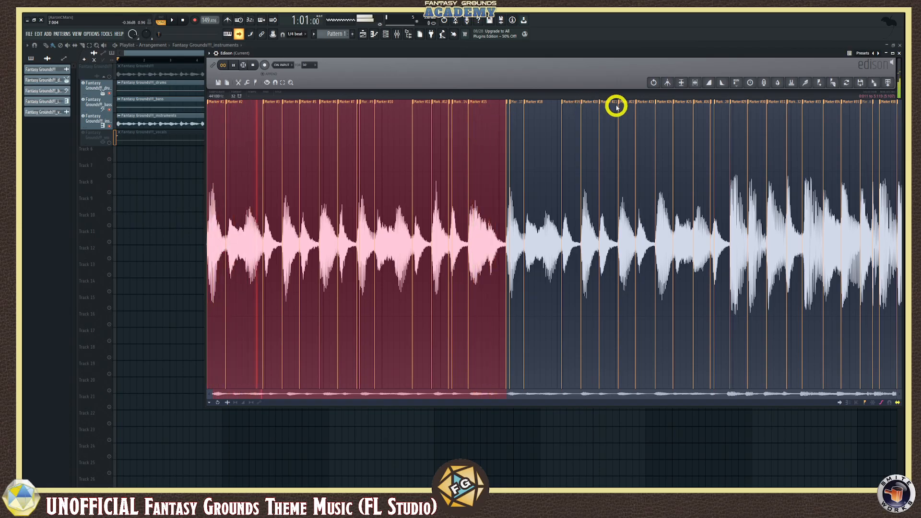
drag(721, 50, 598, 76)
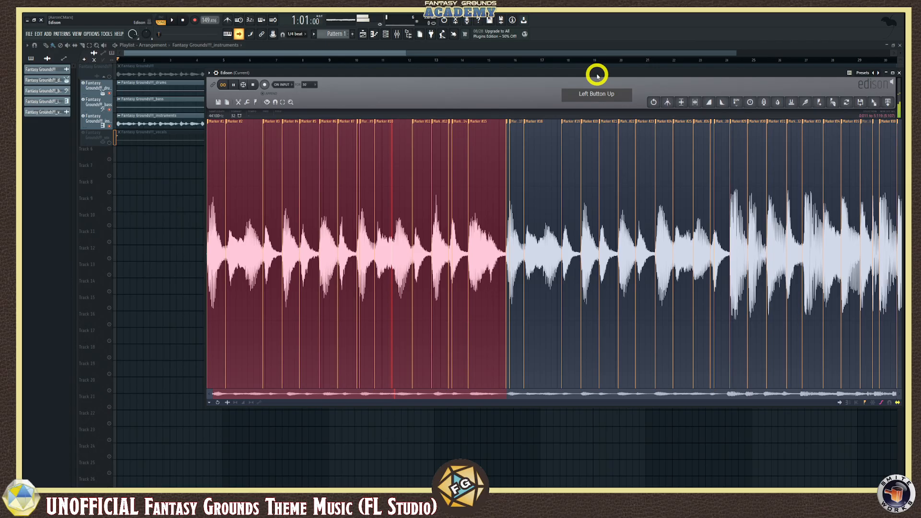